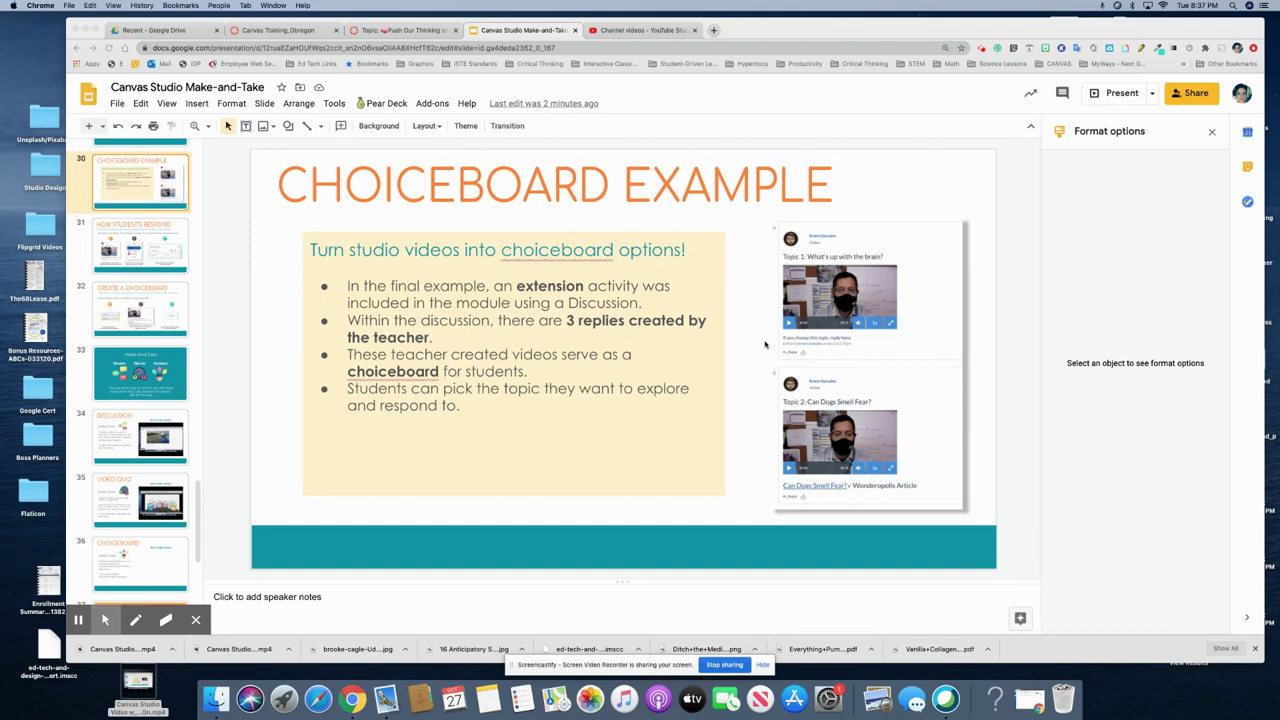
# Step: Return to the example choiceboard discussion and scroll through its Topic 1–3 replies
pyautogui.hotkey('ctrl', 'shift', 'Tab')
pyautogui.scroll(3, 588, 203)
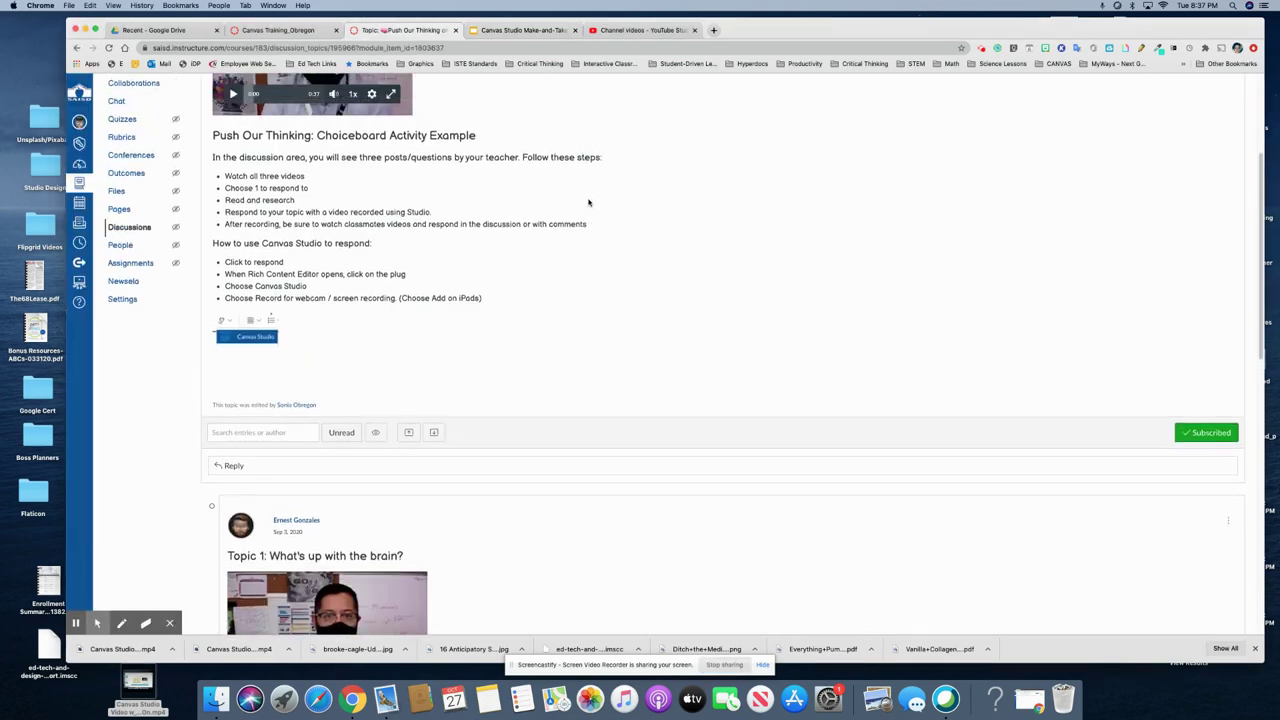
pyautogui.scroll(4, 588, 203)
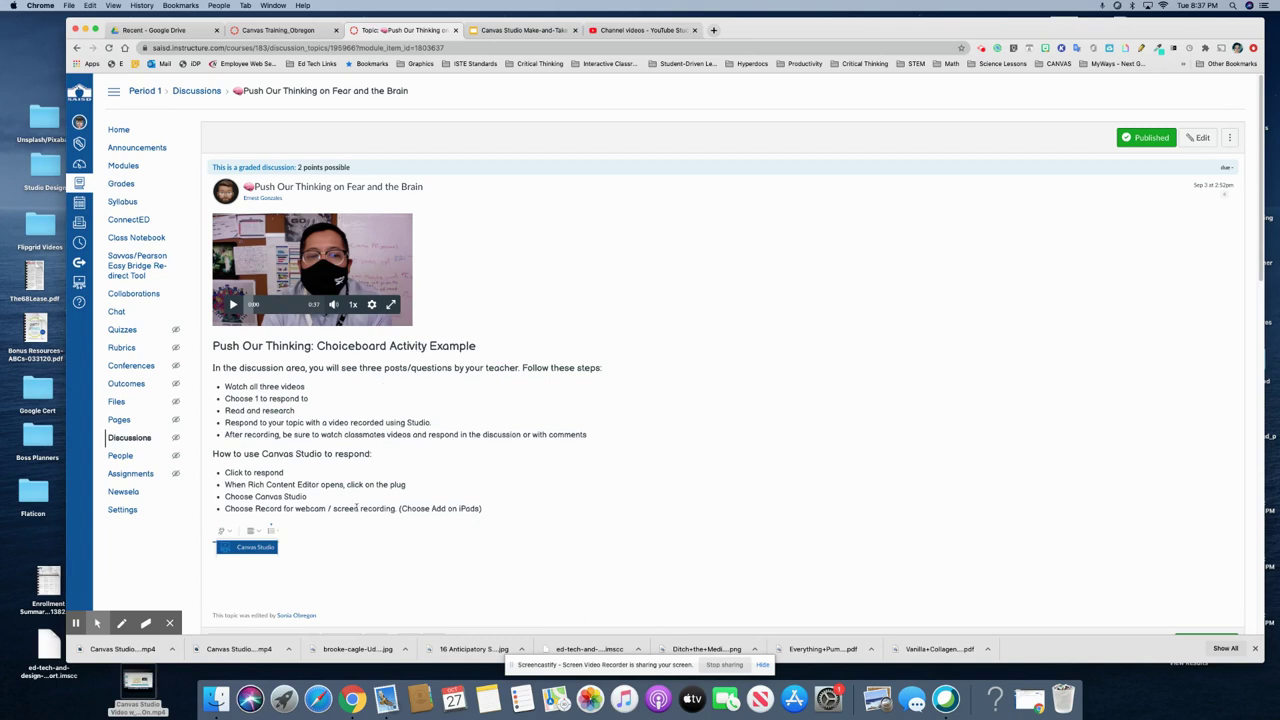
pyautogui.scroll(-6, 528, 345)
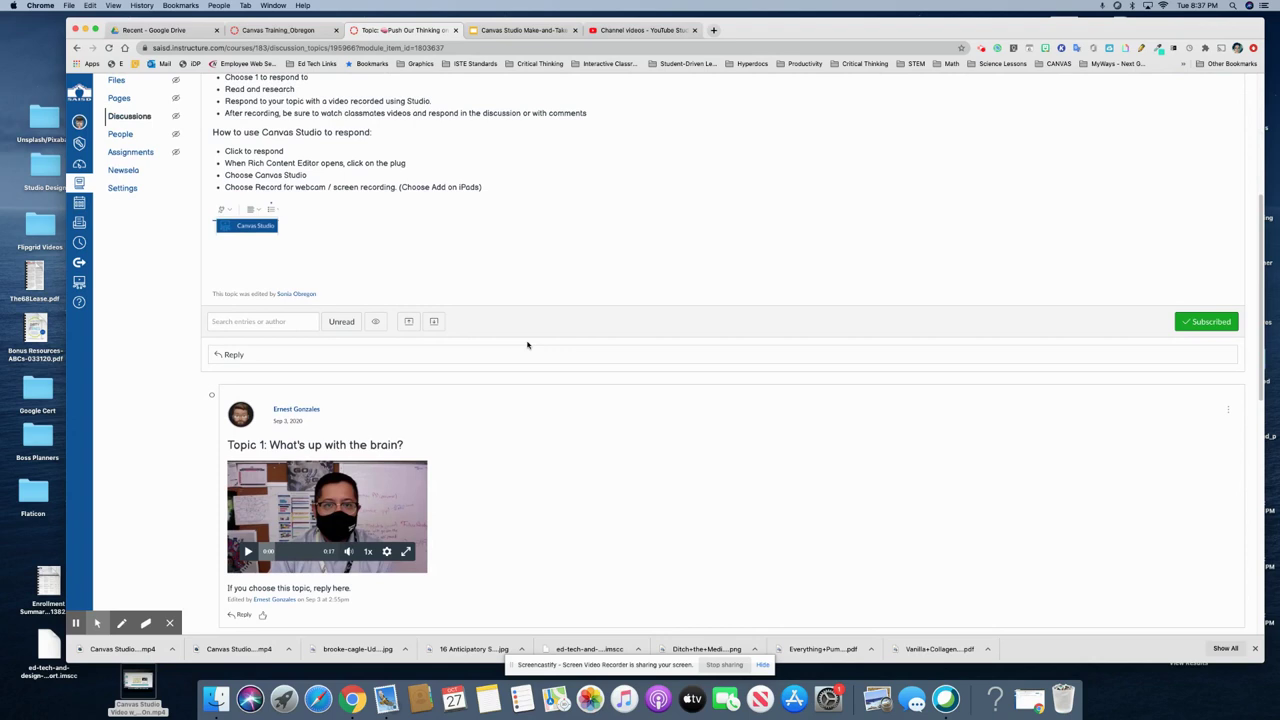
pyautogui.scroll(-1, 528, 345)
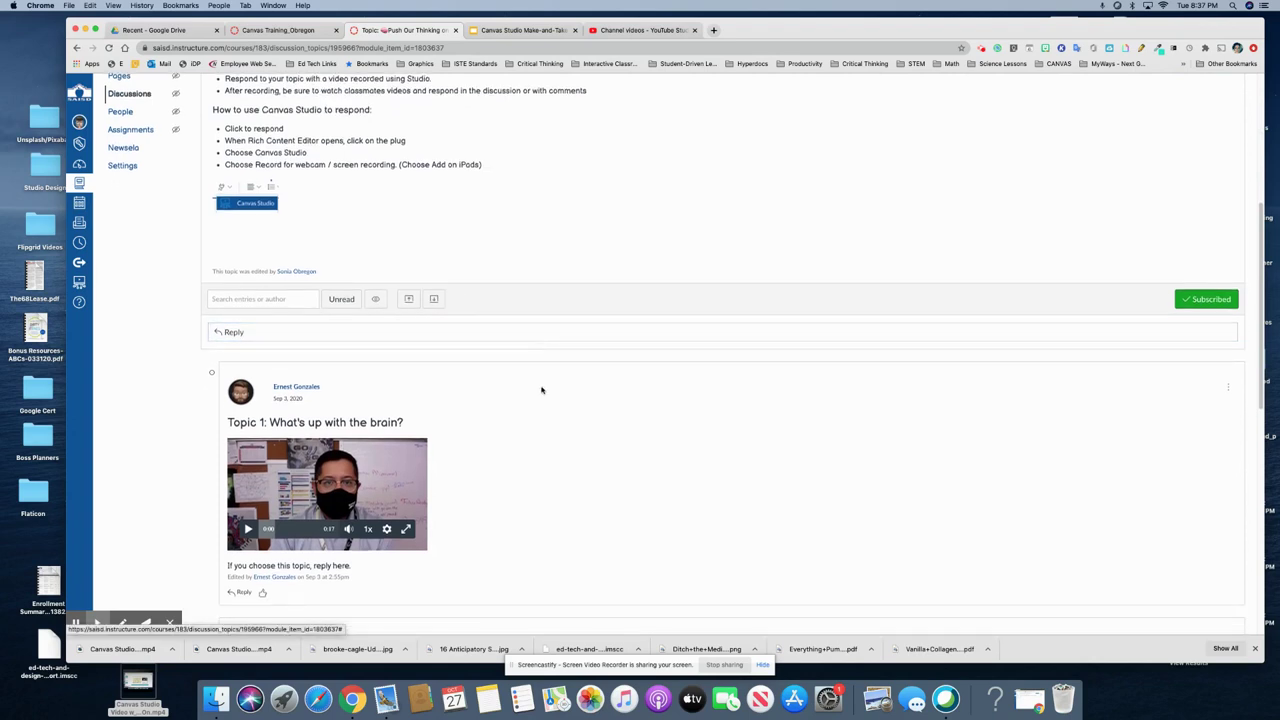
pyautogui.scroll(-3, 542, 393)
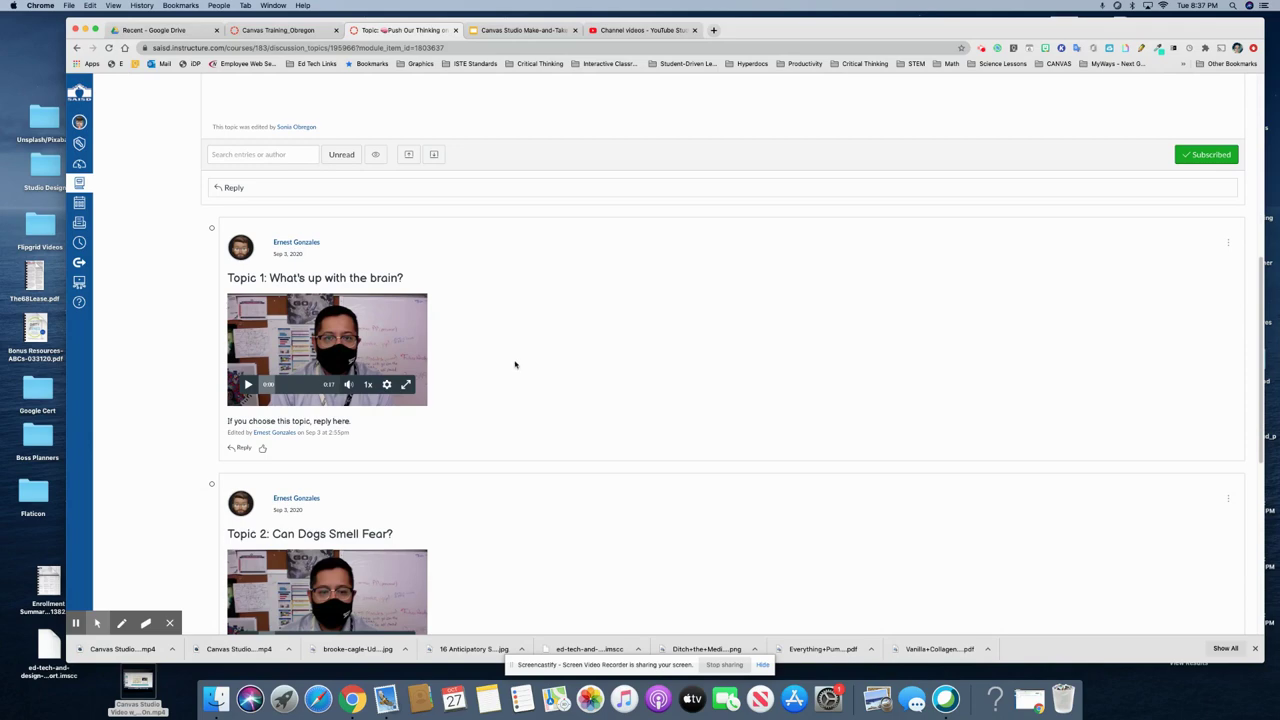
pyautogui.scroll(-1, 515, 364)
pyautogui.scroll(-1, 515, 364)
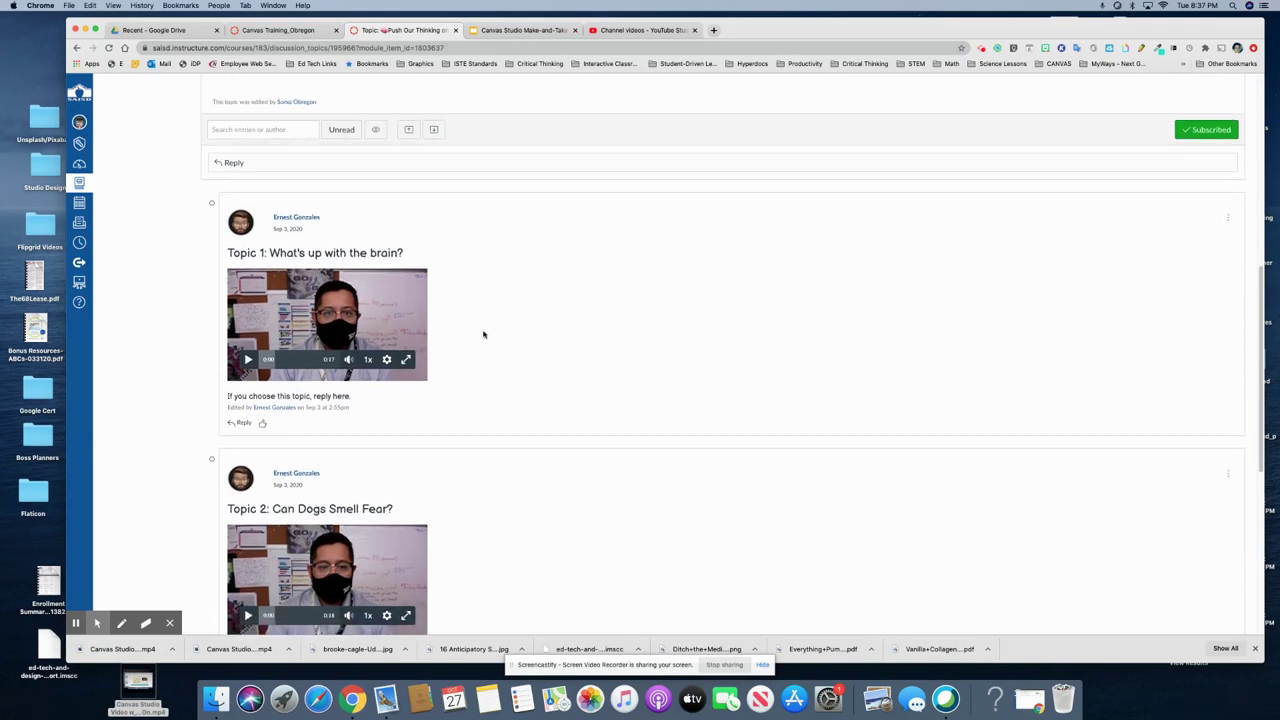
pyautogui.scroll(-1, 492, 361)
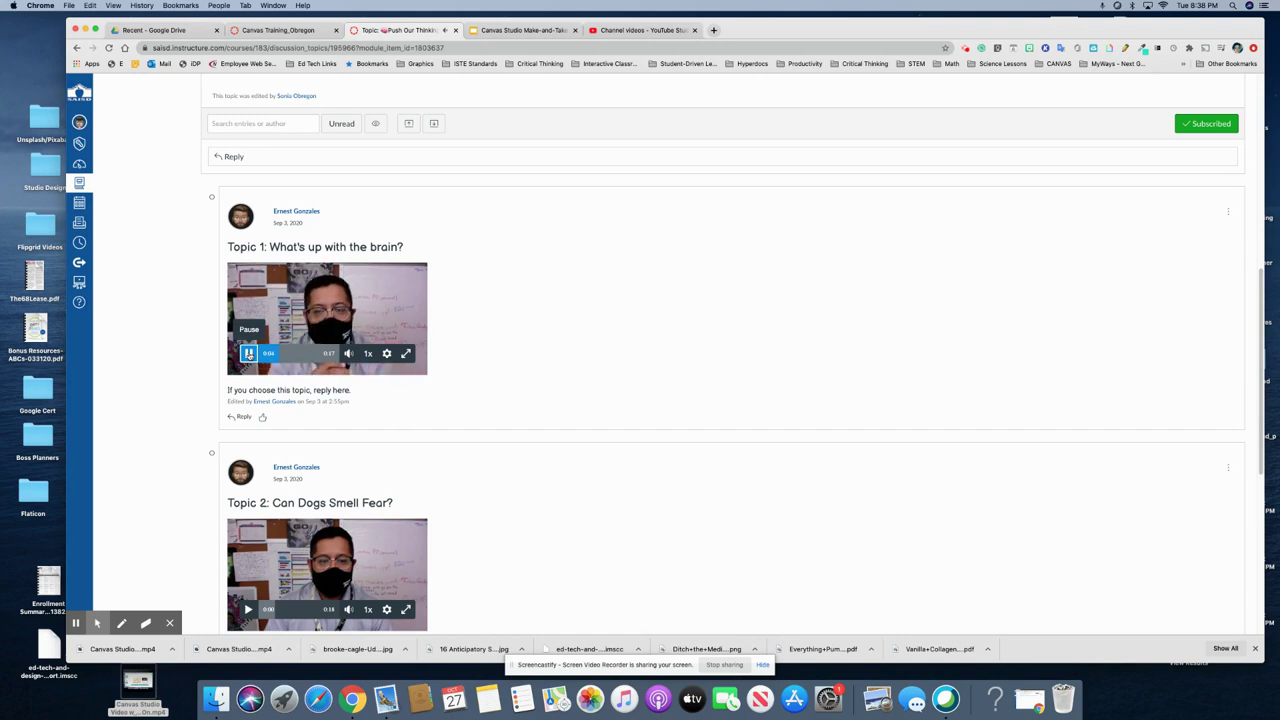
# Step: Pause the Topic 1 video and keep reviewing the remaining topic posts
pyautogui.click(249, 353)
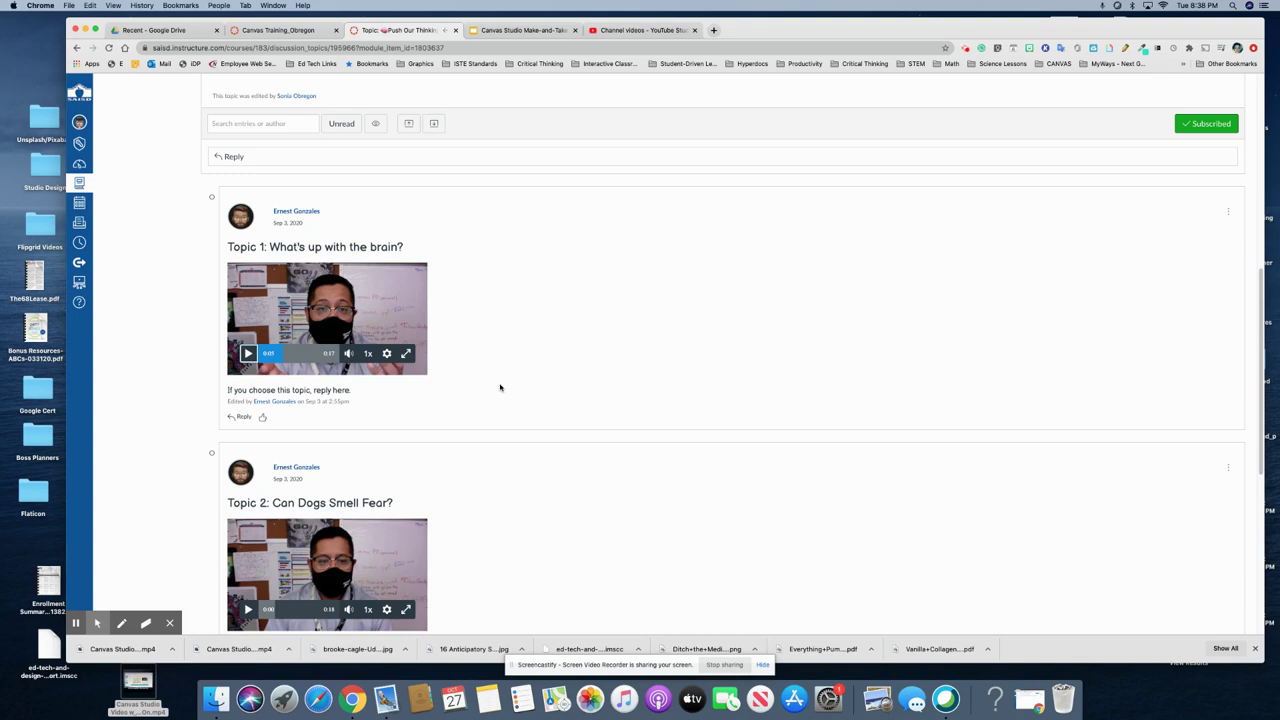
pyautogui.scroll(-1, 500, 387)
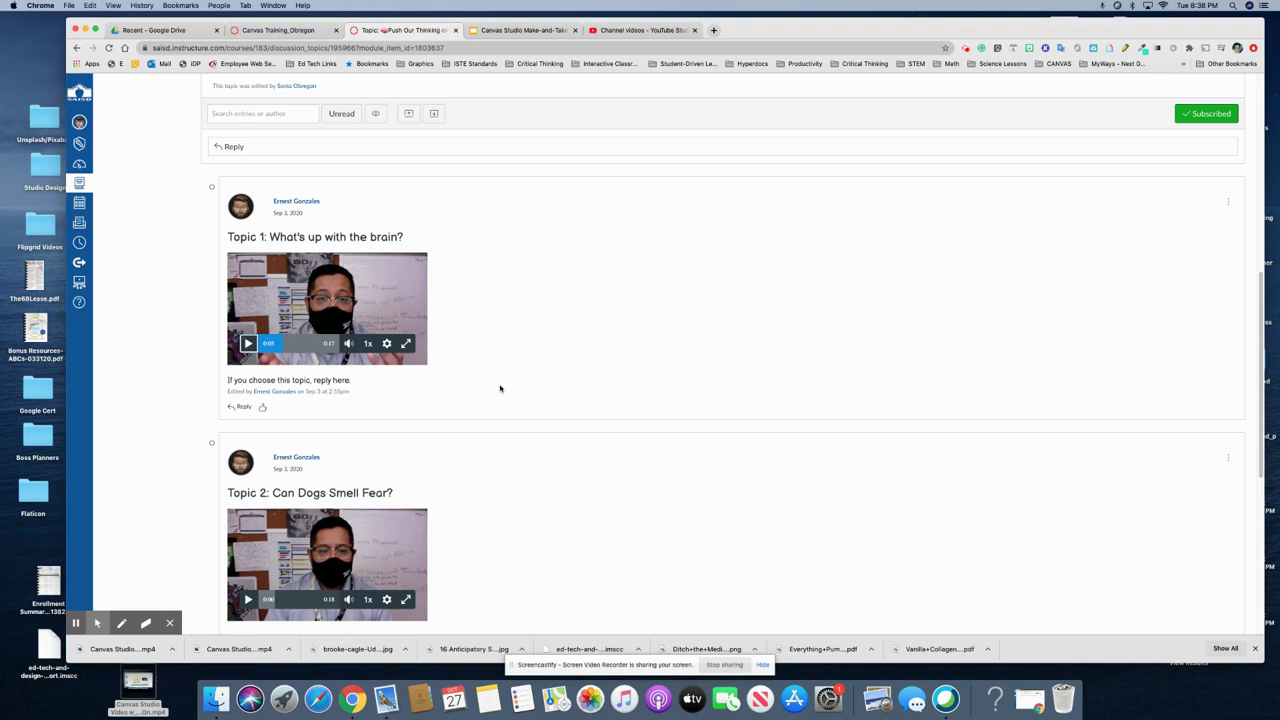
pyautogui.scroll(-5, 494, 368)
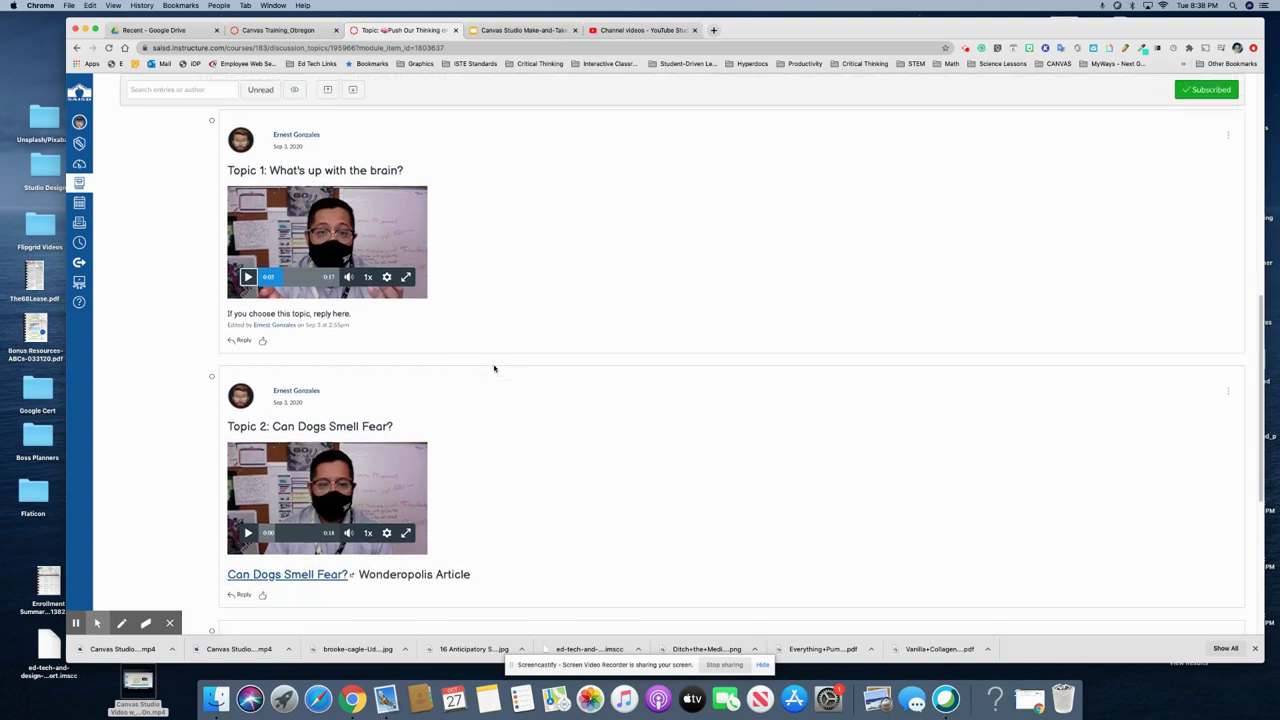
pyautogui.scroll(-5, 506, 409)
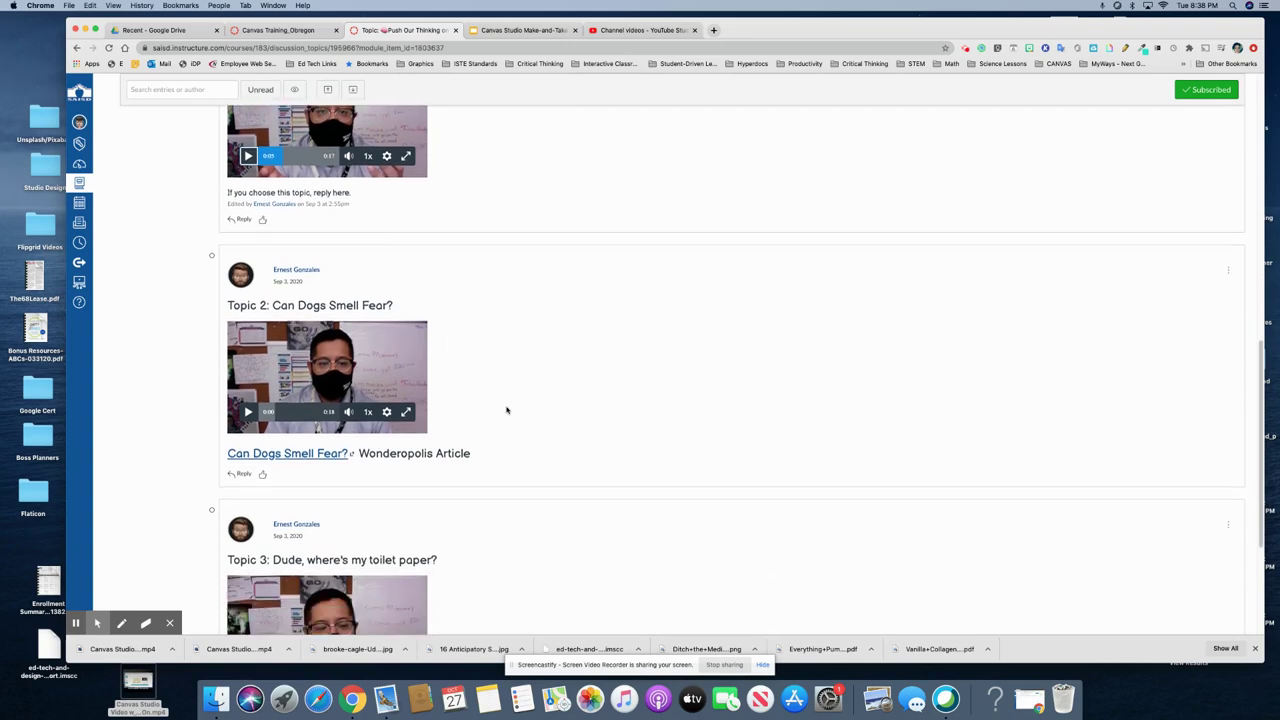
pyautogui.scroll(-1, 506, 409)
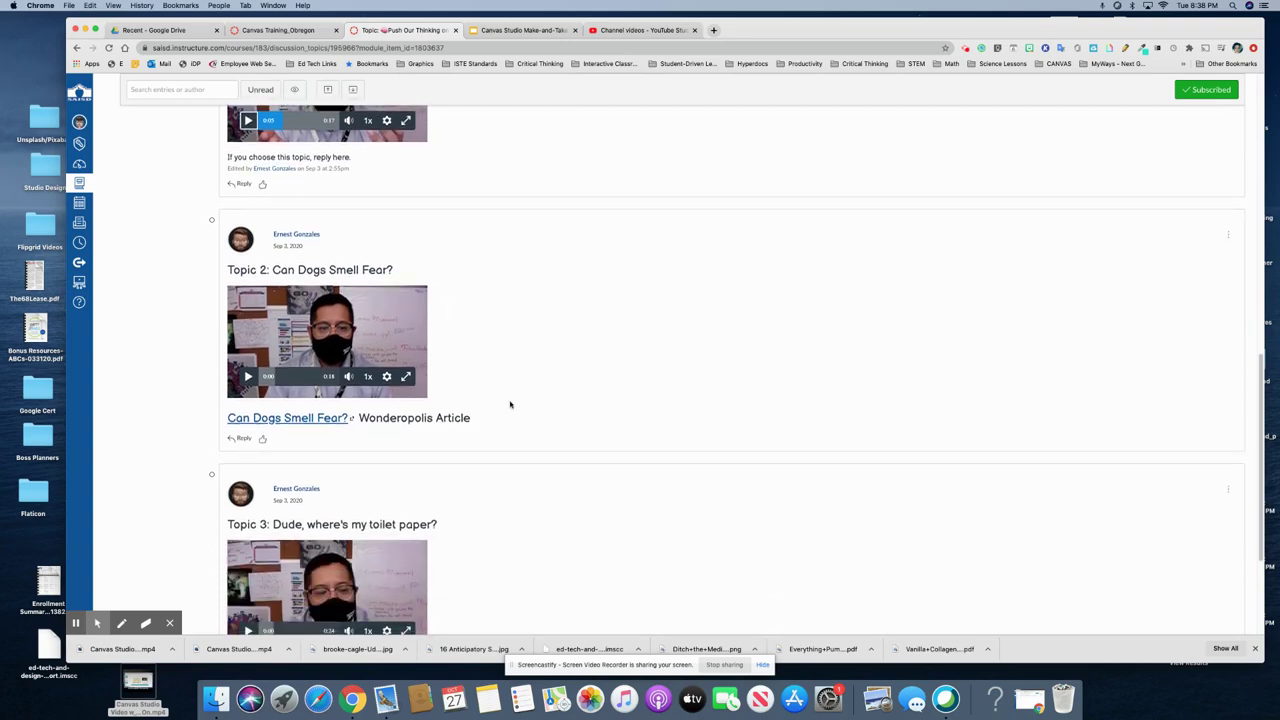
pyautogui.scroll(18, 510, 404)
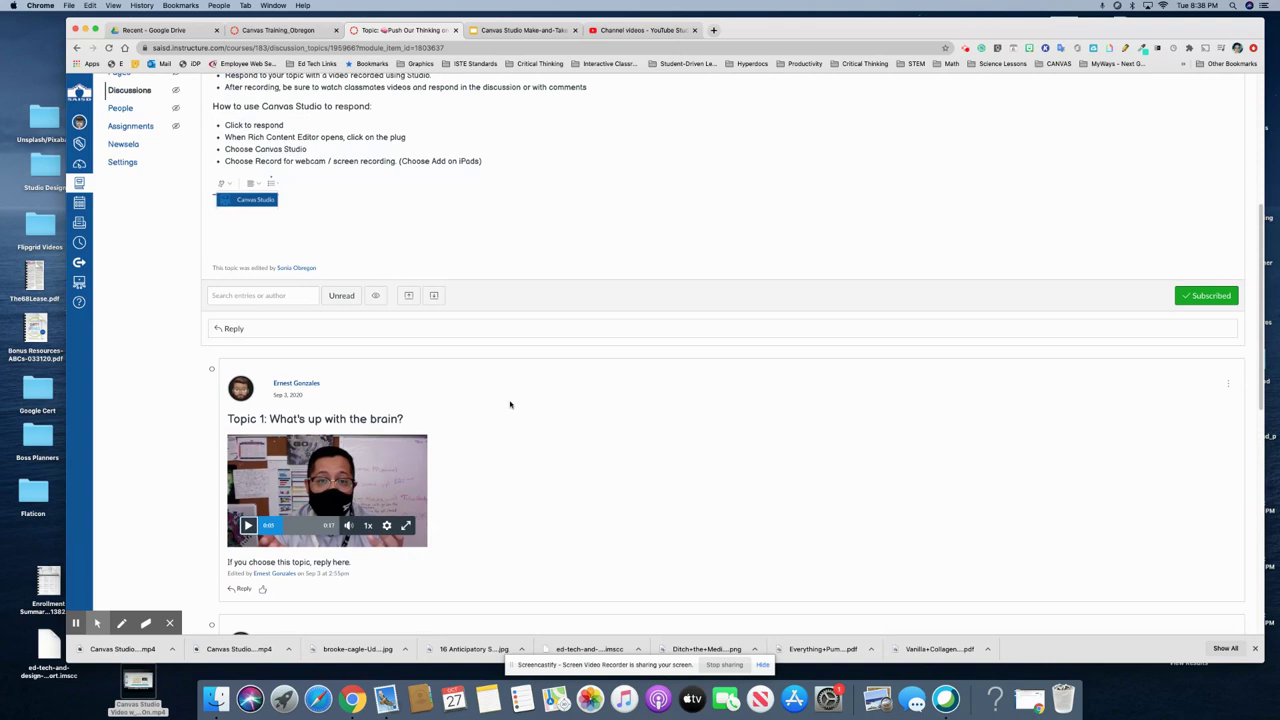
pyautogui.scroll(2, 510, 404)
# Step: In the Canvas Training course, start a new discussion titled 'Discussion Choiceboard Activity'
pyautogui.click(275, 30)
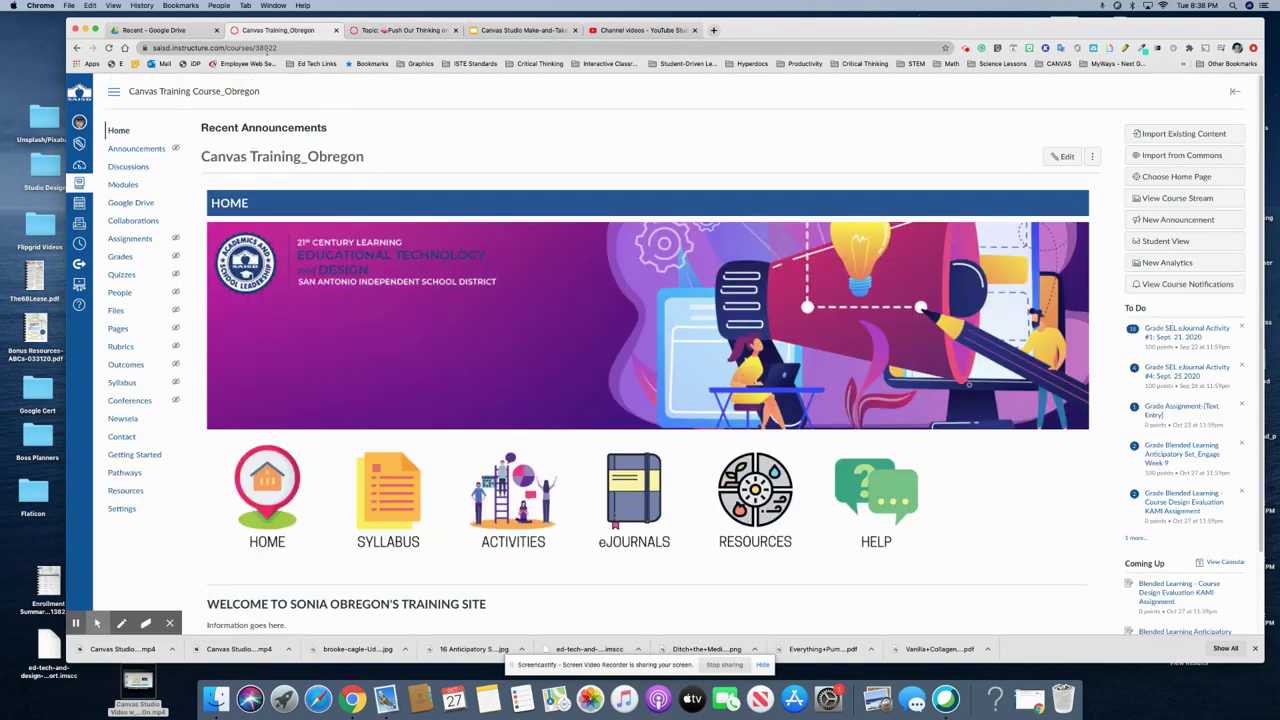
pyautogui.click(136, 167)
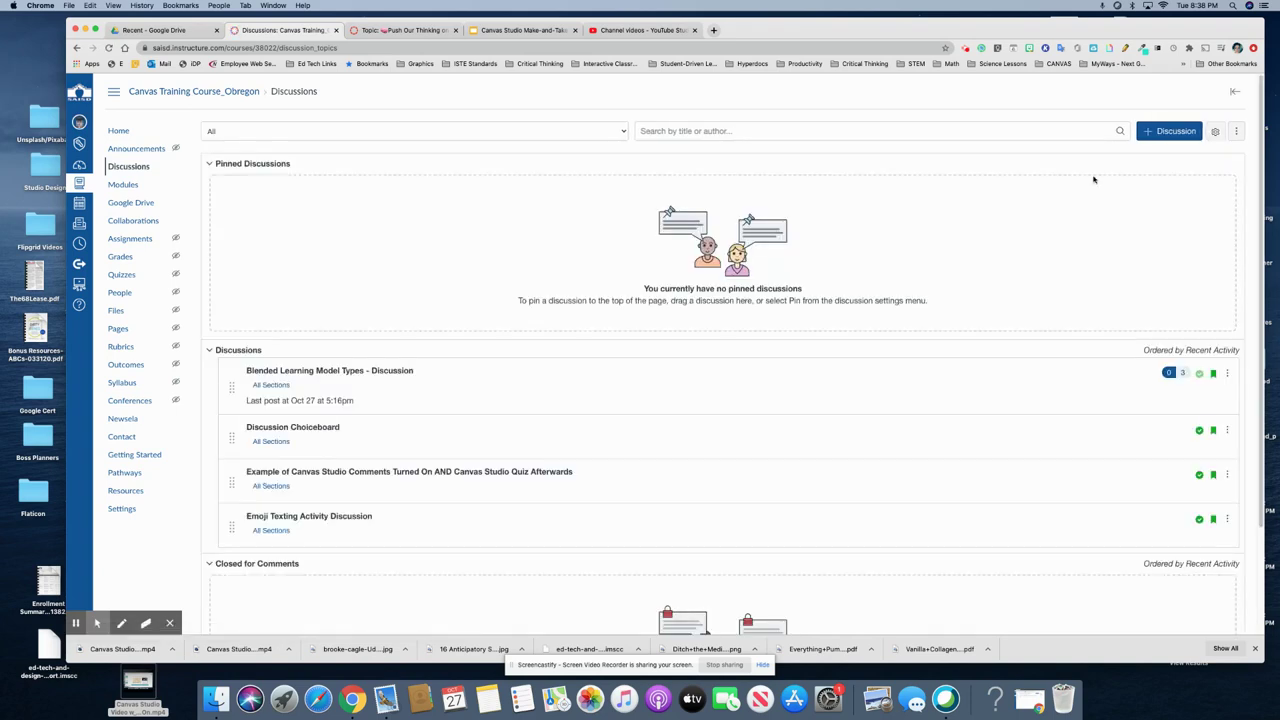
pyautogui.click(1168, 131)
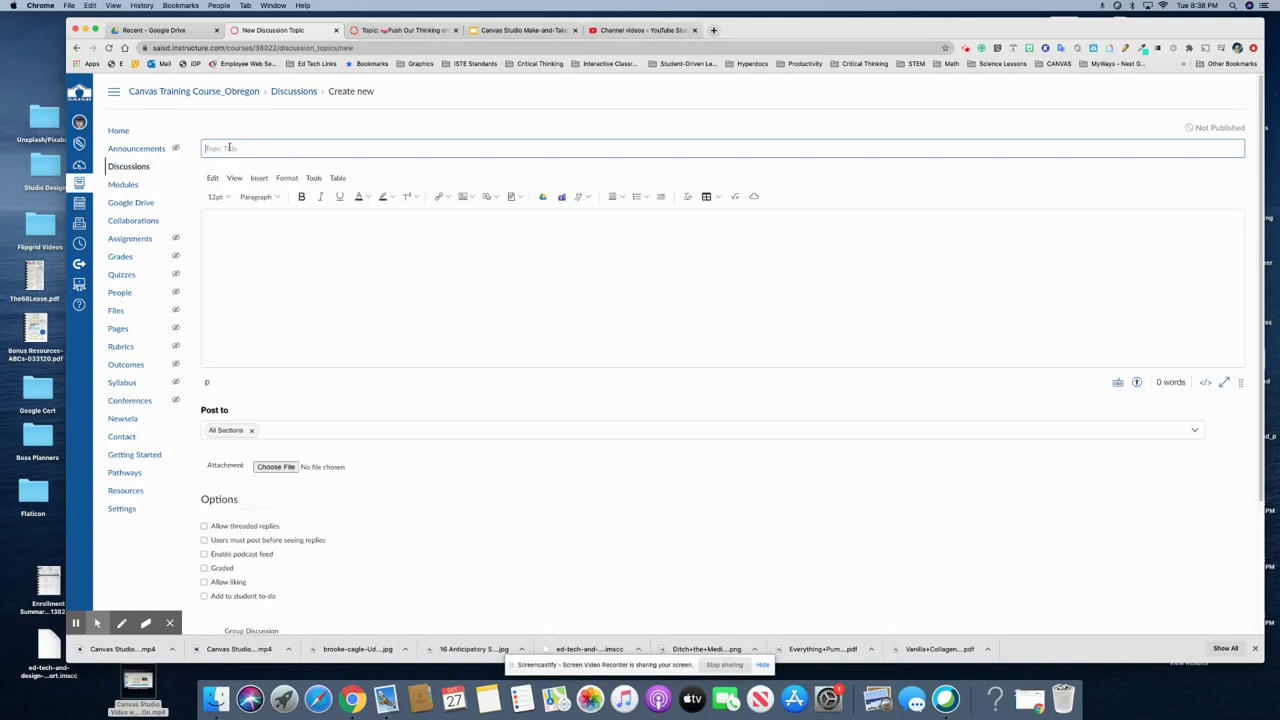
pyautogui.write('Discussion Choiceboard Activity')
# Step: Enable threaded replies and liking, then save the discussion
pyautogui.click(240, 215)
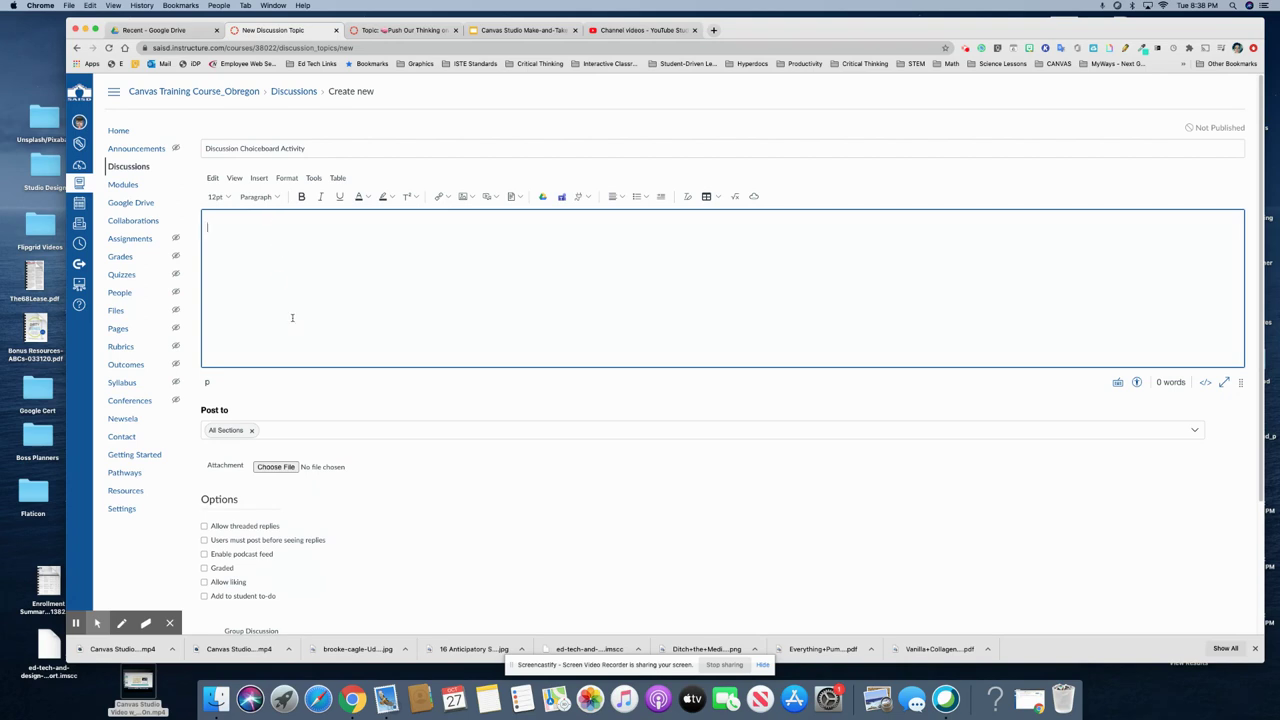
pyautogui.scroll(-2, 346, 328)
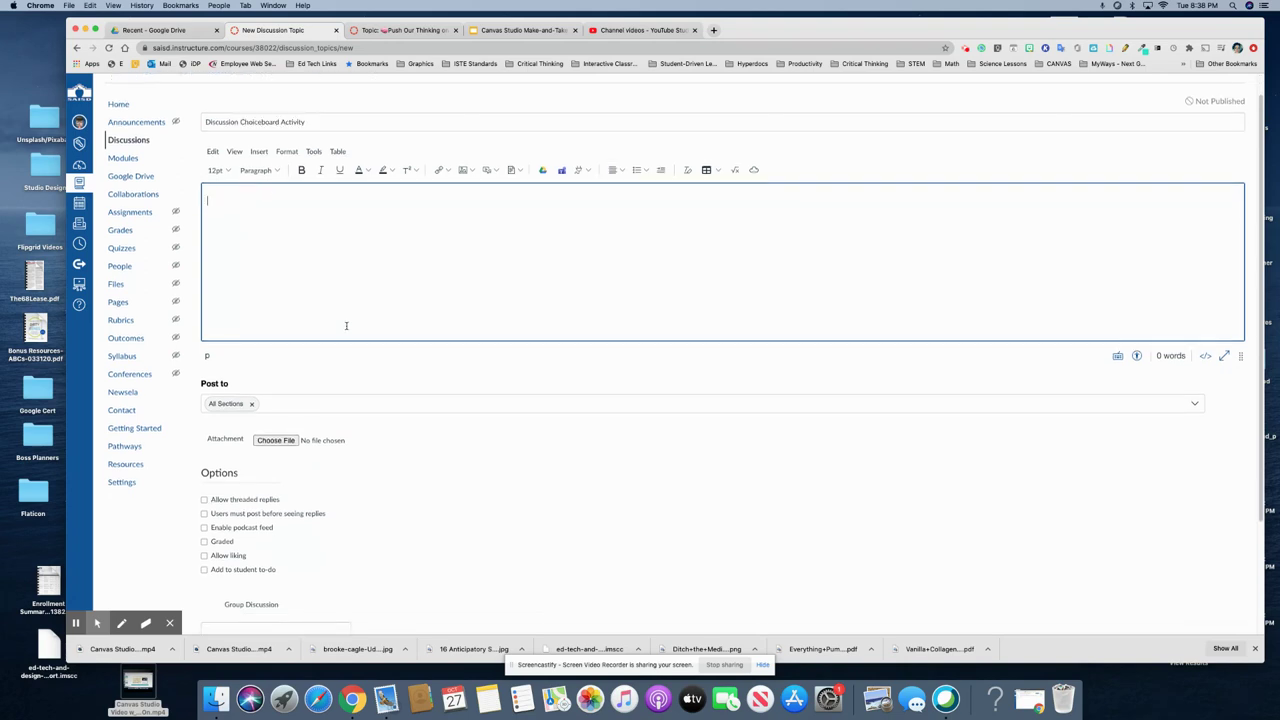
pyautogui.scroll(-5, 346, 327)
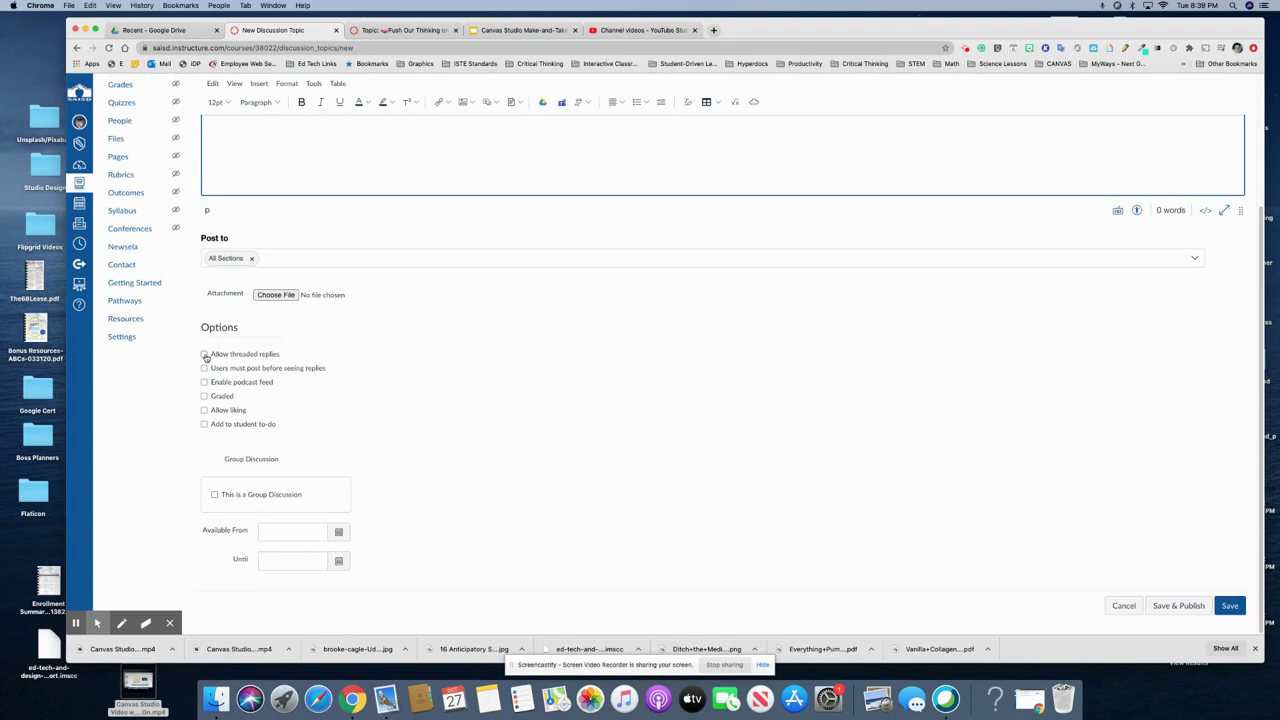
pyautogui.click(204, 355)
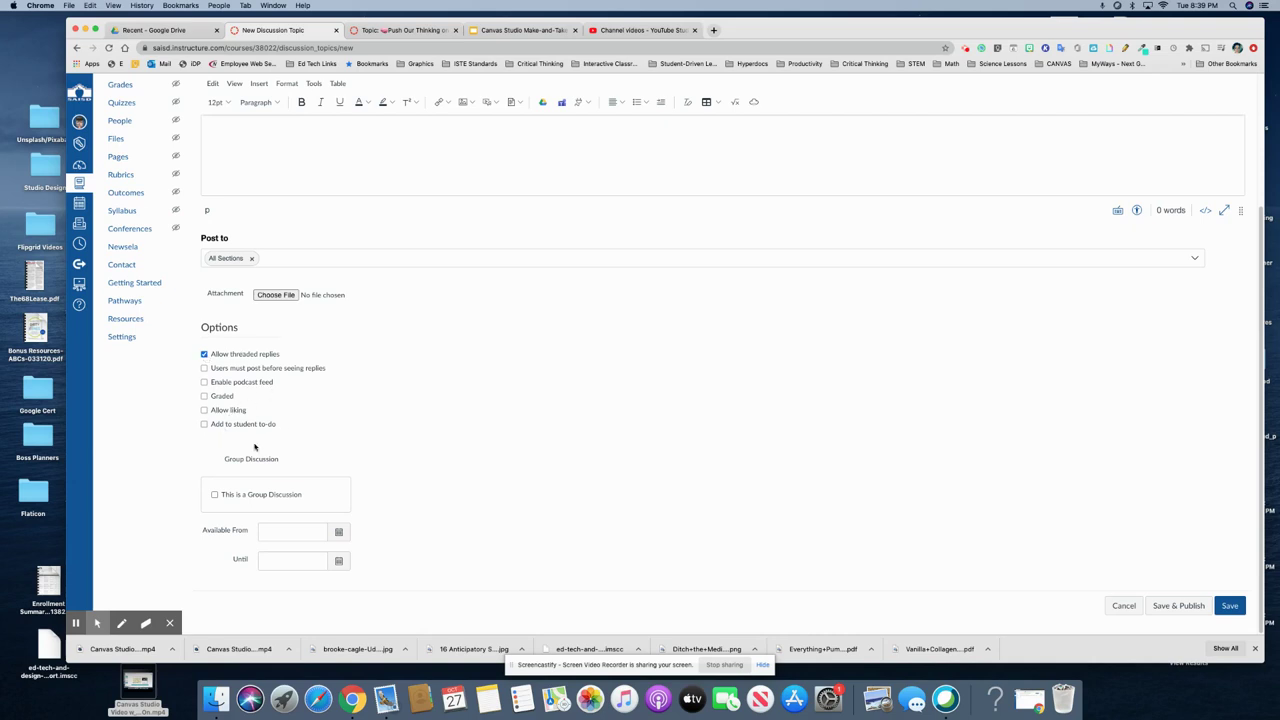
pyautogui.click(205, 411)
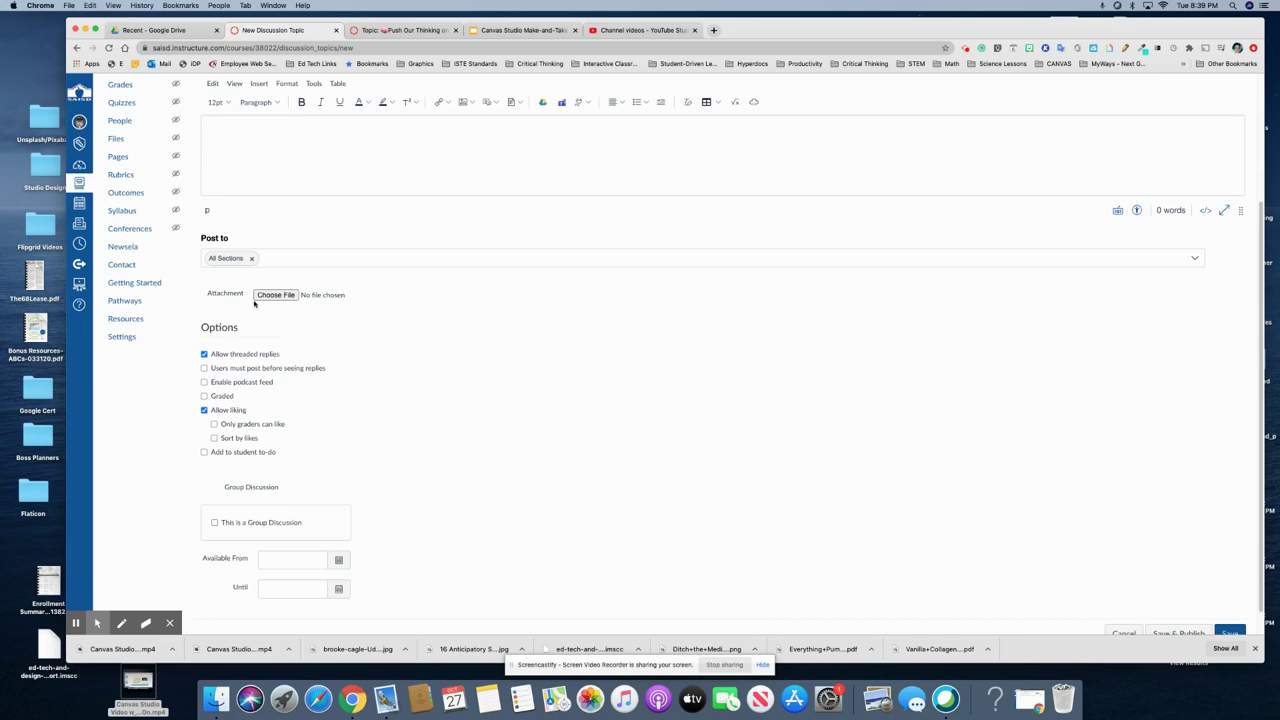
pyautogui.scroll(-1, 370, 470)
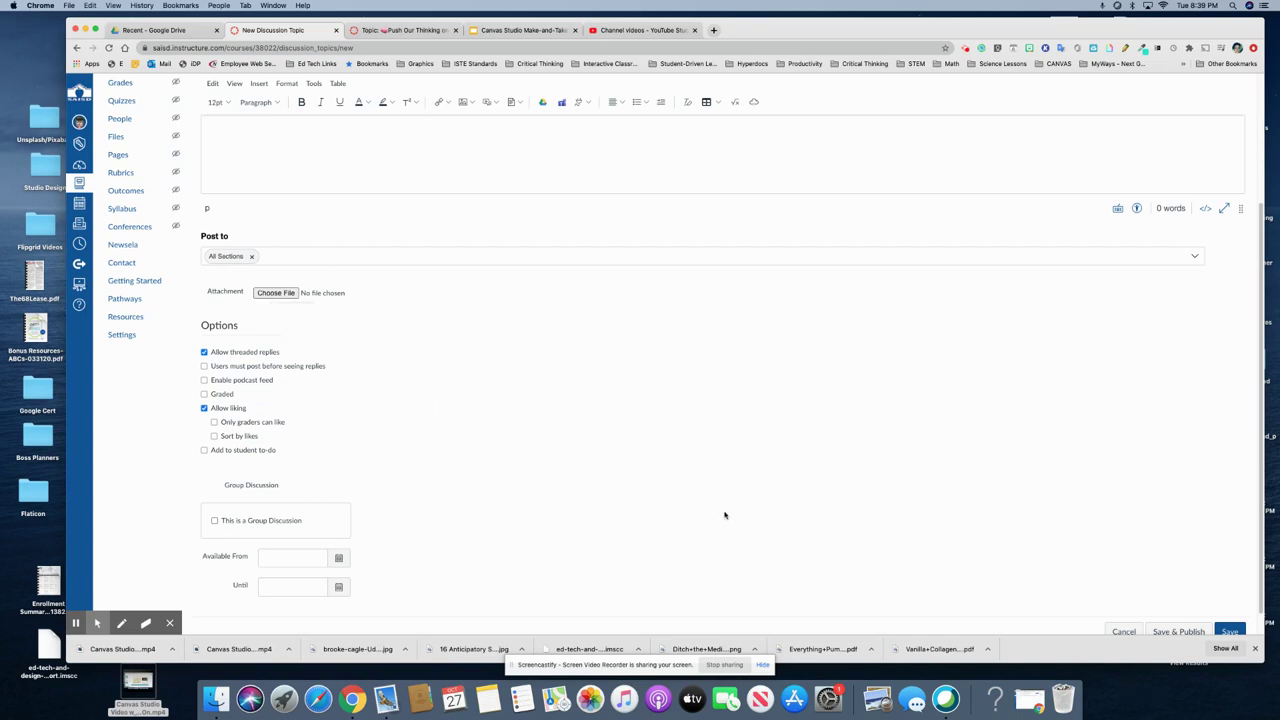
pyautogui.scroll(-1, 725, 515)
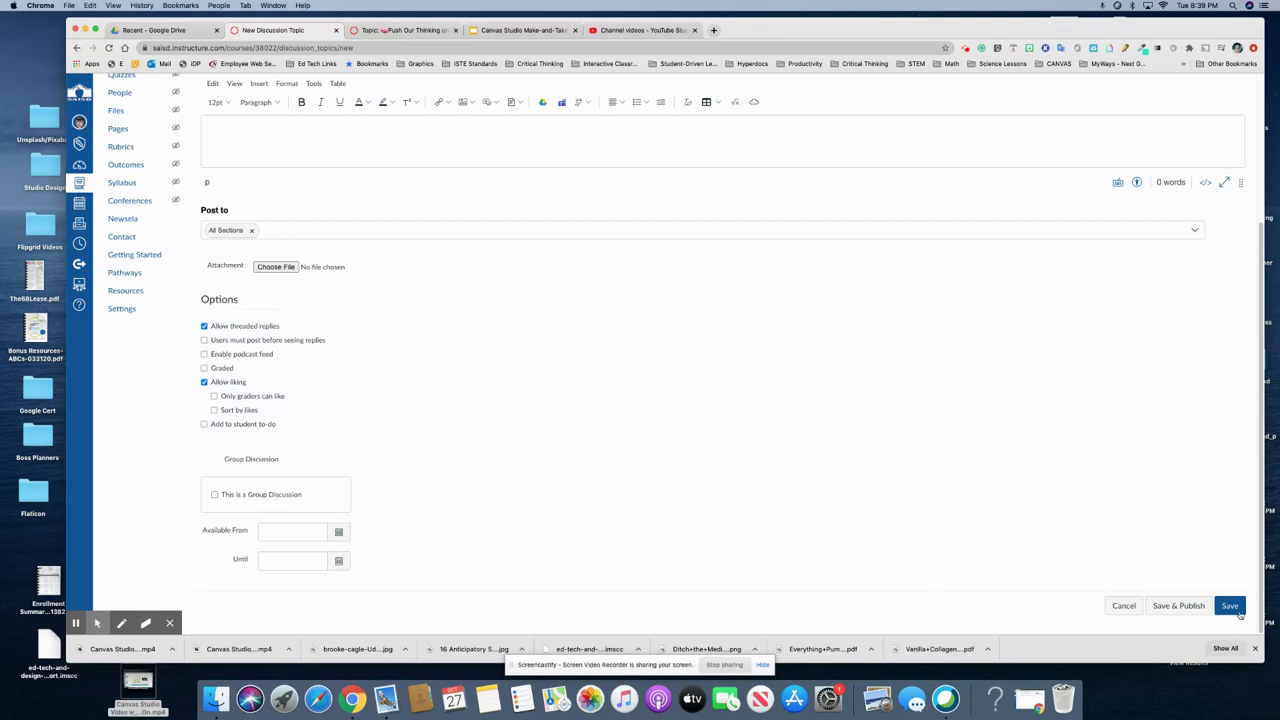
pyautogui.click(1229, 607)
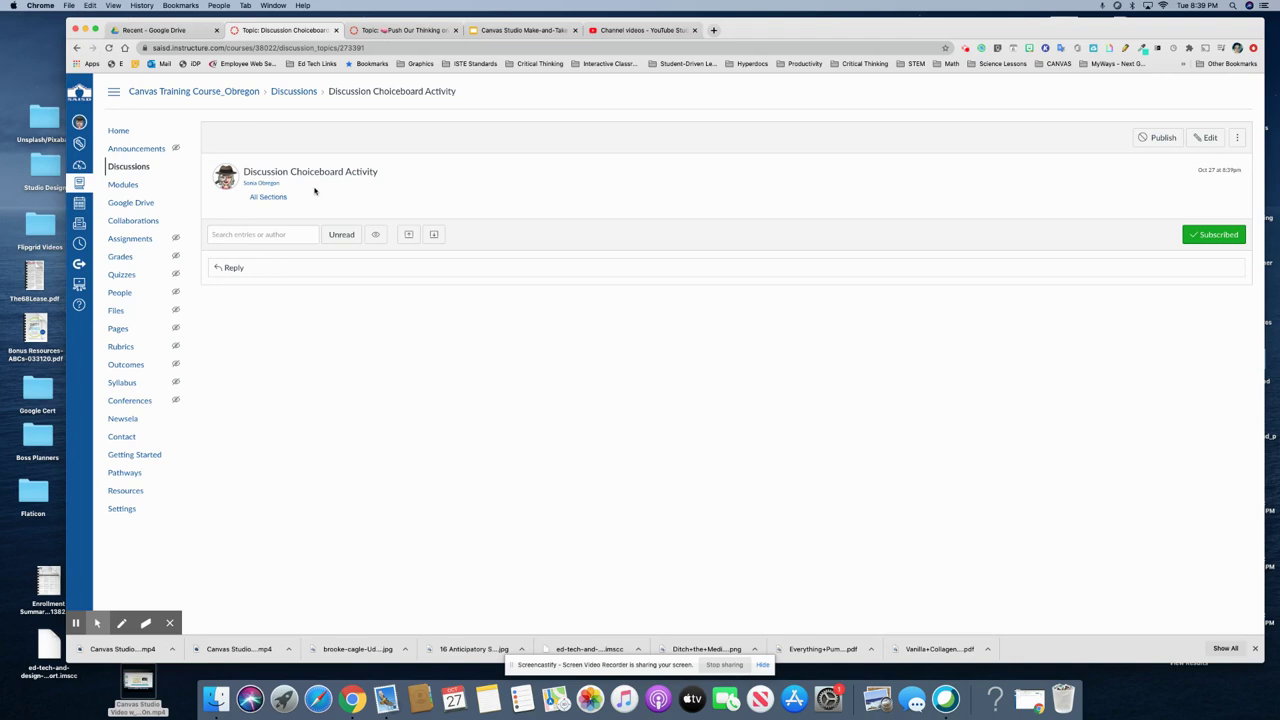
# Step: Draft a reply reading 'Topic #1:' in 24pt and bring up the media recording/upload options
pyautogui.click(229, 267)
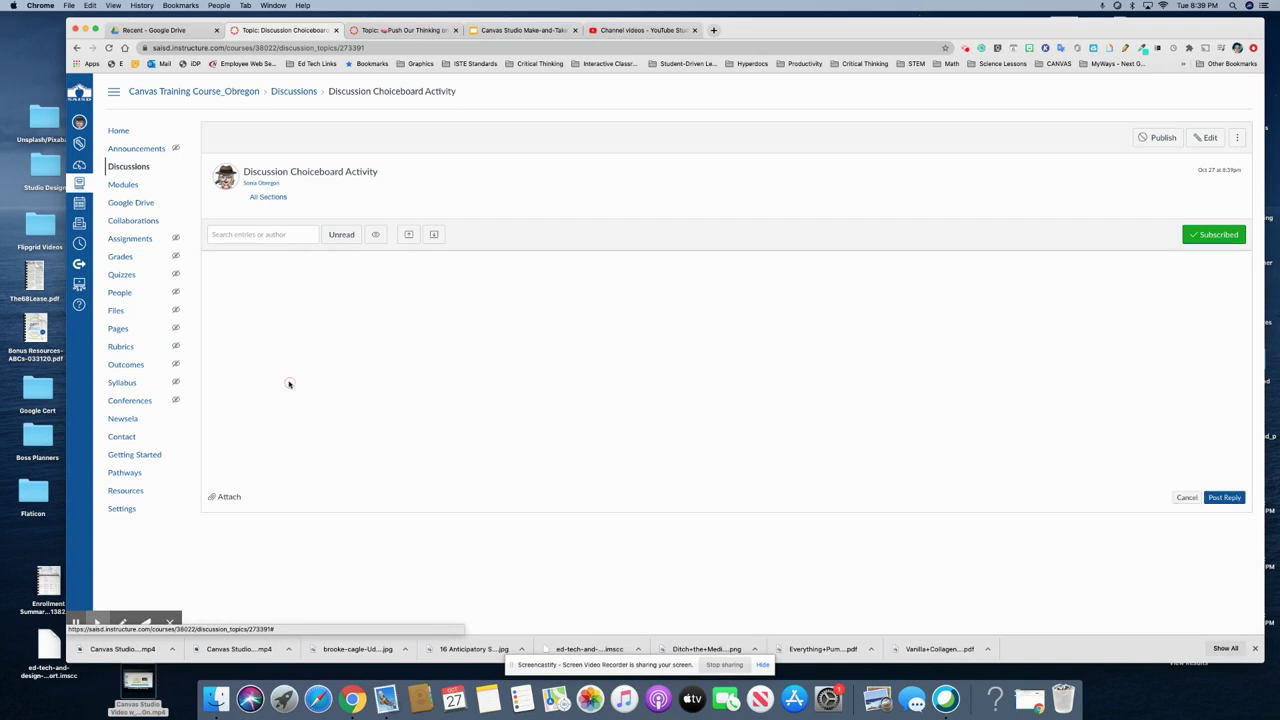
pyautogui.click(246, 318)
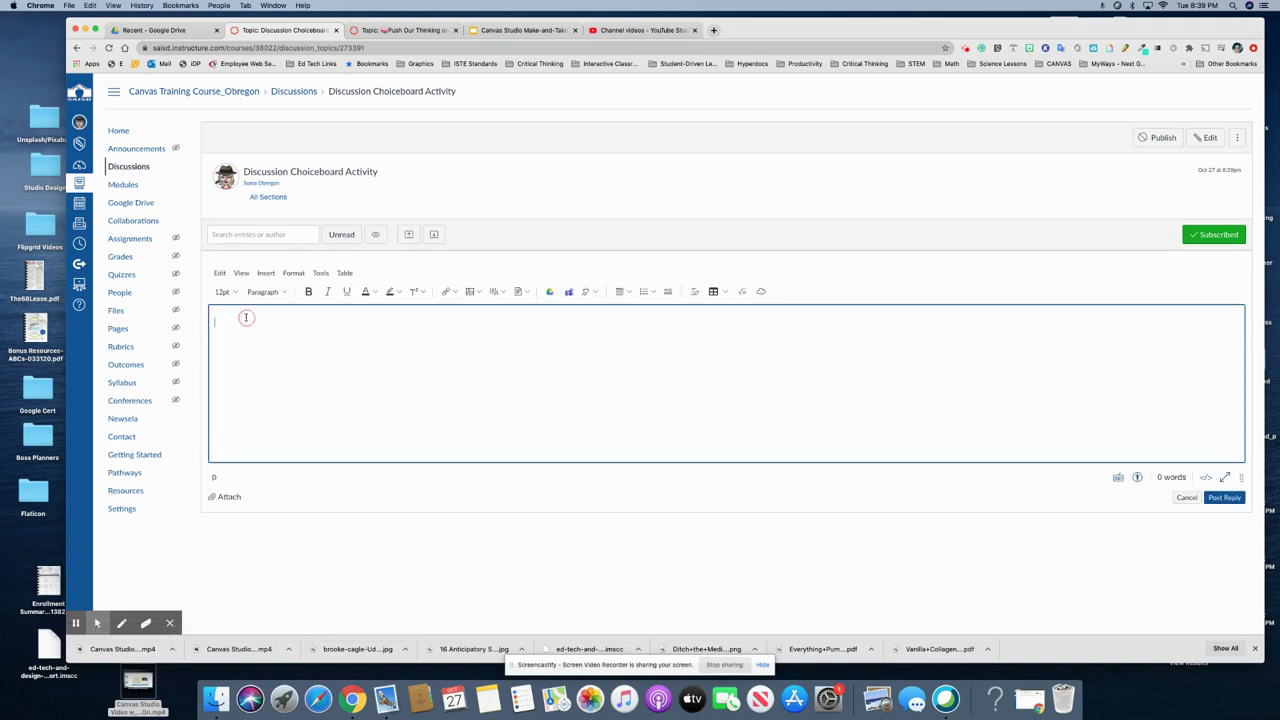
pyautogui.write('Topic #1:')
pyautogui.moveTo(257, 321); pyautogui.dragTo(212, 321)
pyautogui.click(222, 291)
pyautogui.click(230, 390)
pyautogui.click(296, 330)
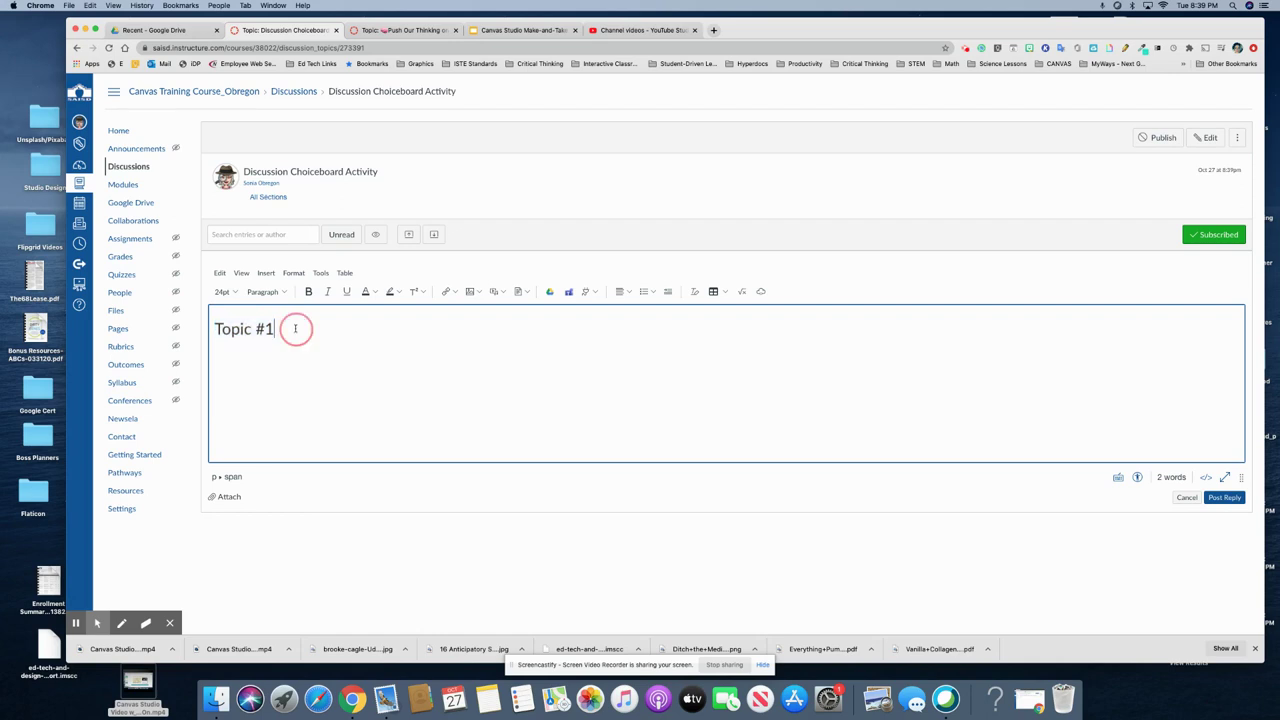
pyautogui.click(503, 294)
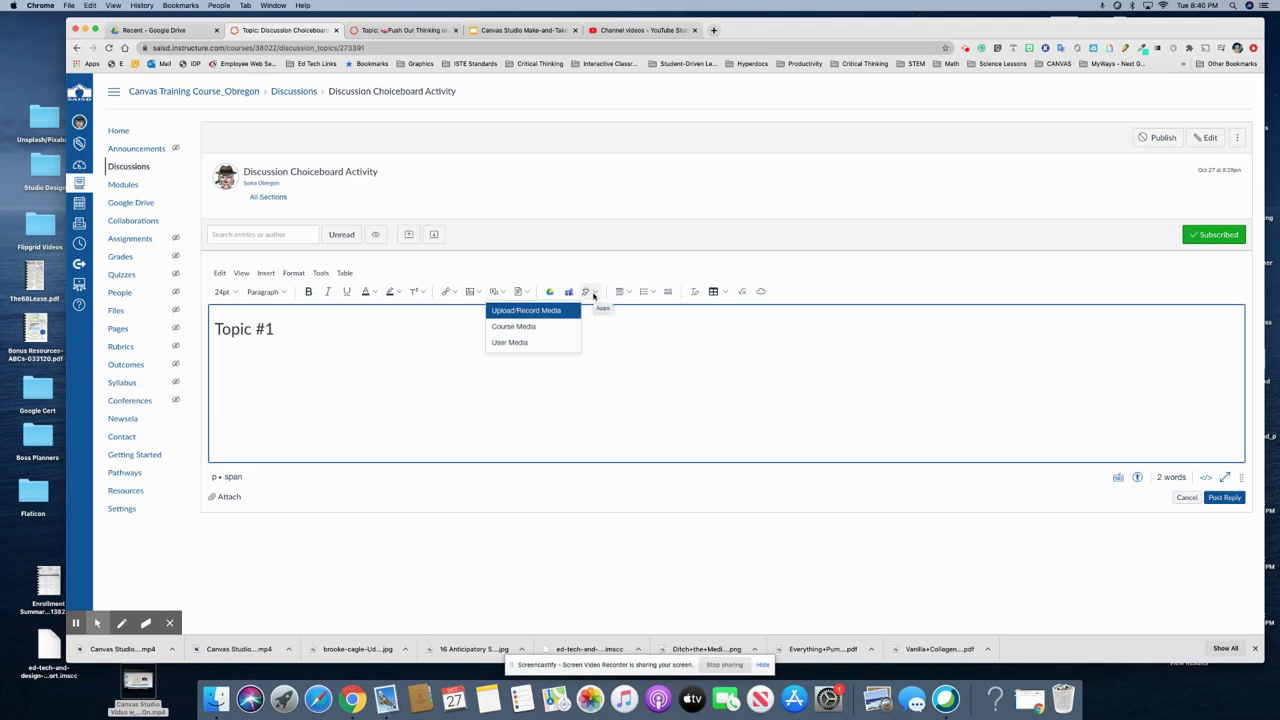
pyautogui.click(593, 295)
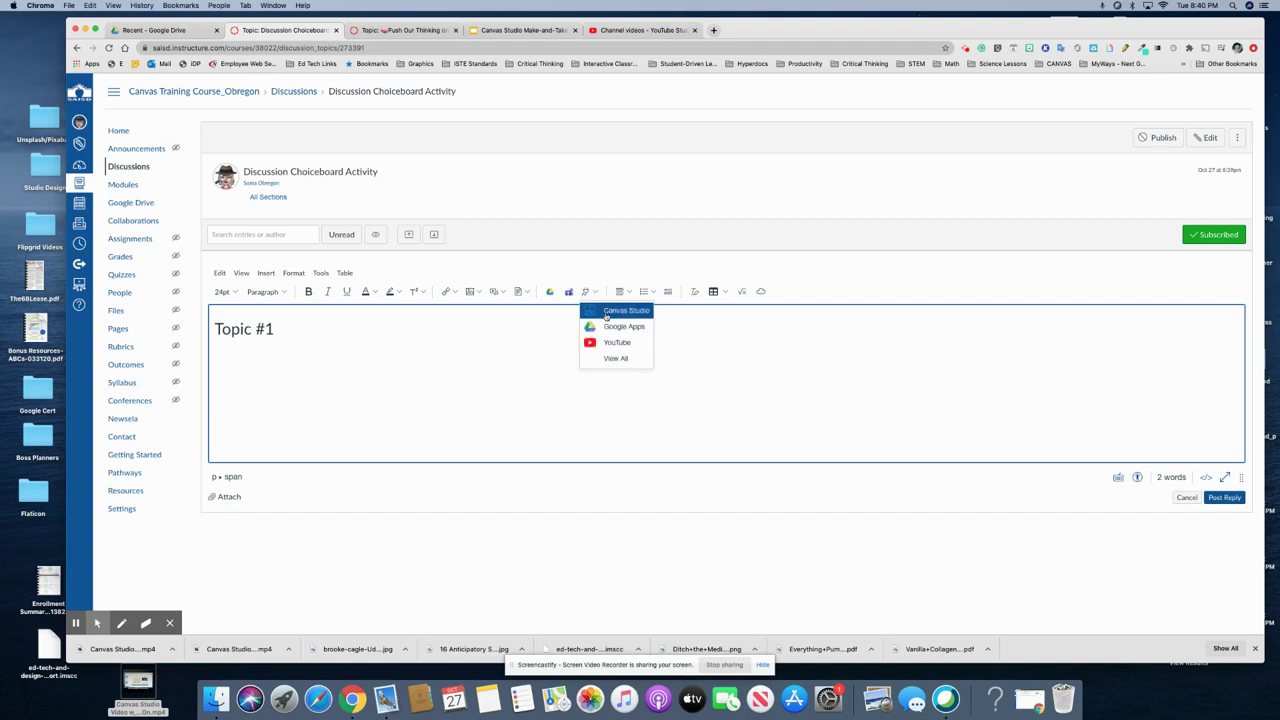
pyautogui.click(606, 313)
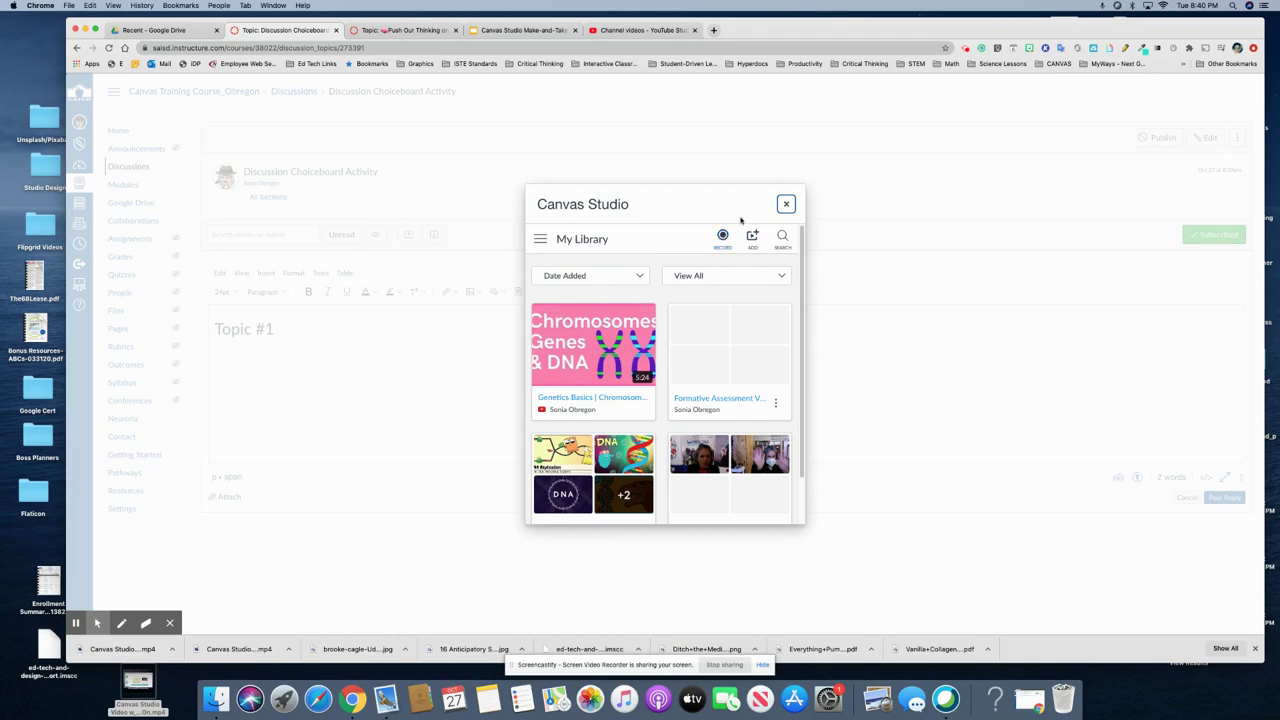
pyautogui.click(786, 204)
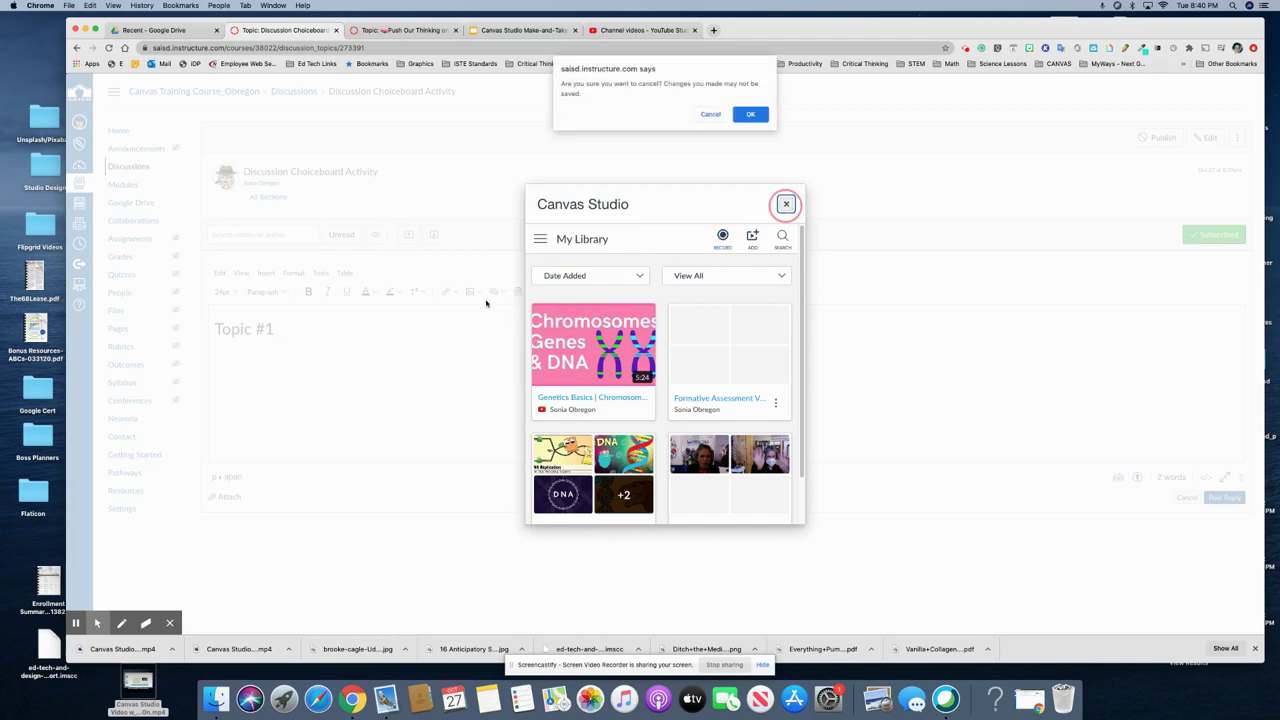
pyautogui.click(748, 114)
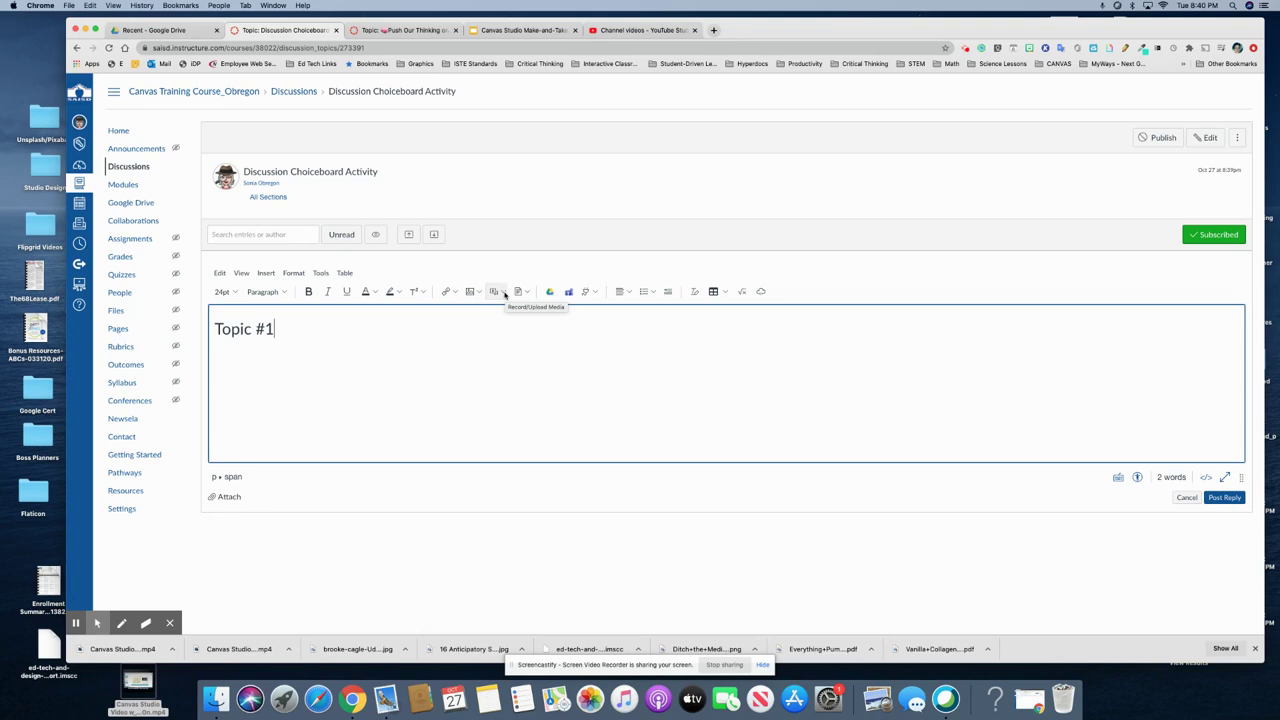
pyautogui.click(595, 293)
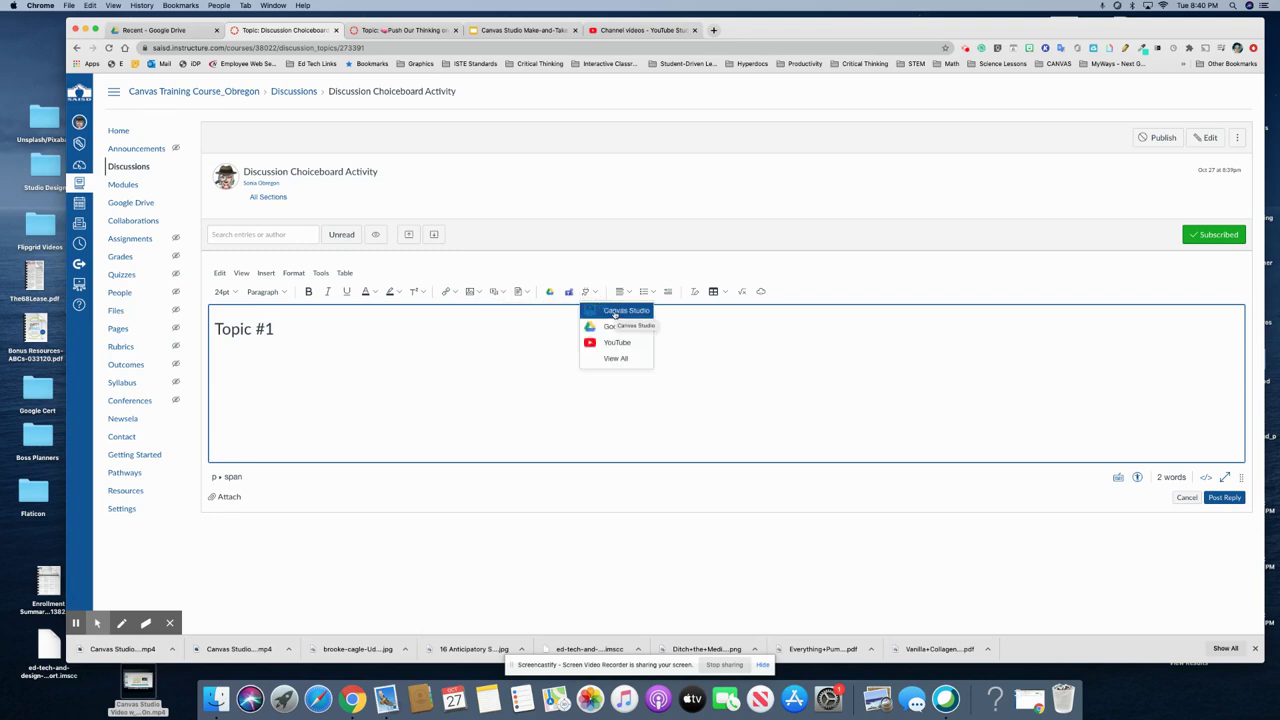
pyautogui.click(614, 311)
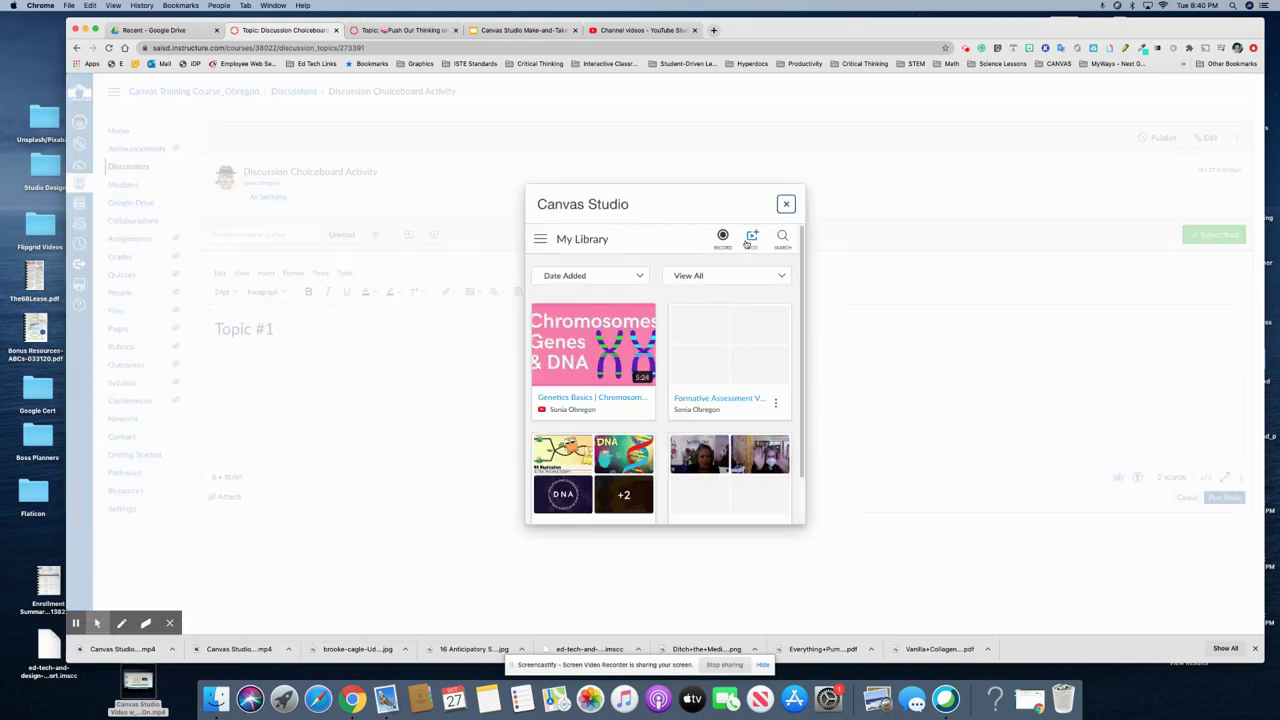
pyautogui.click(723, 235)
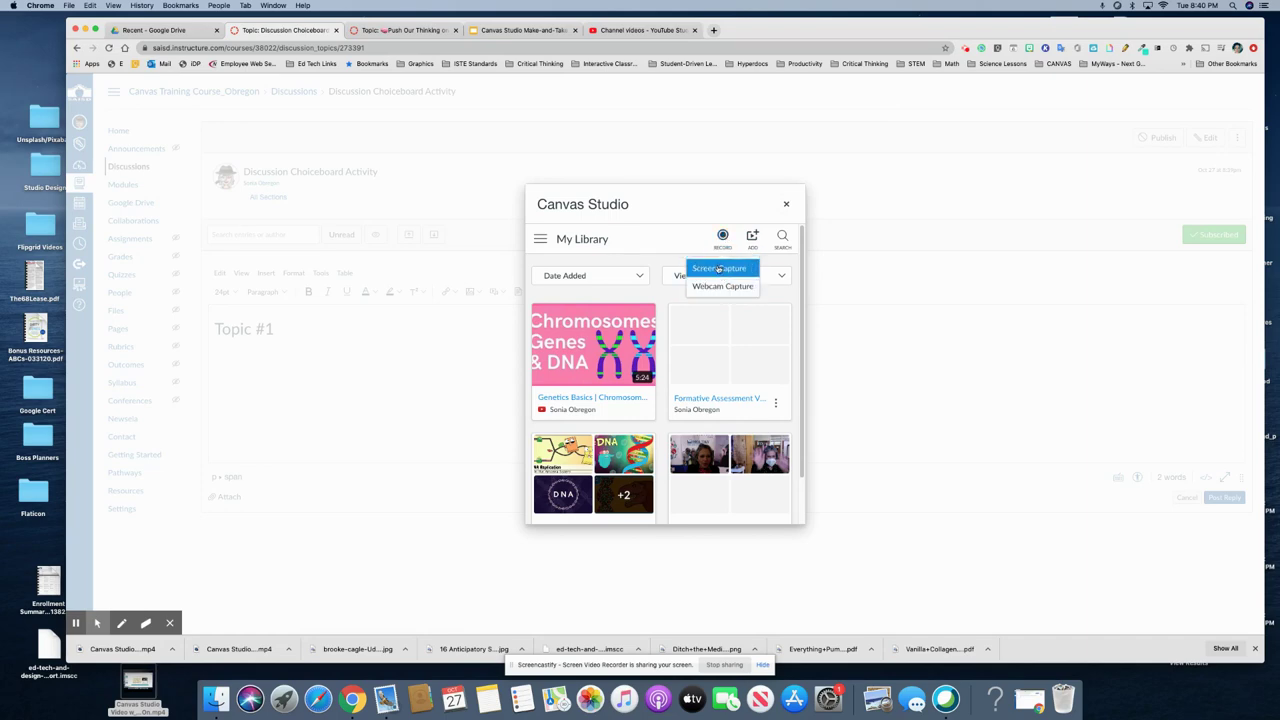
pyautogui.click(785, 205)
pyautogui.click(750, 114)
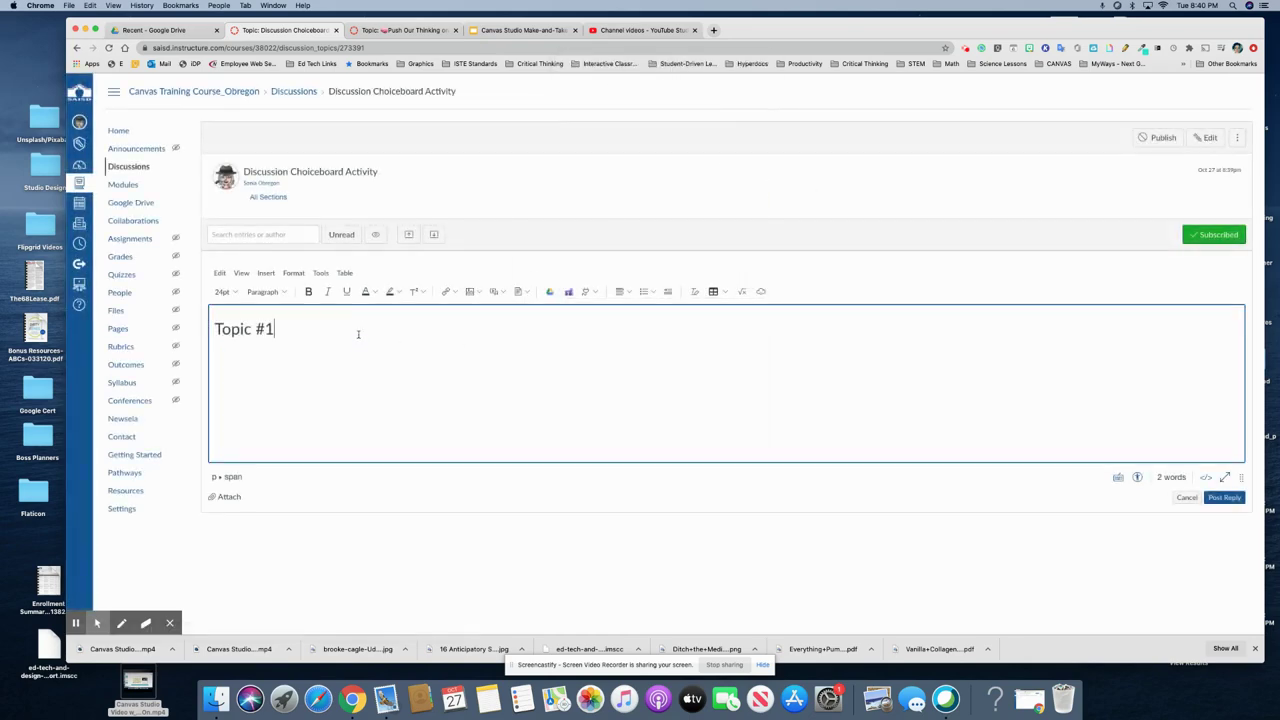
# Step: Post the Topic #1 reply, then post a second reply 'Topic #2' in 24pt
pyautogui.click(1224, 497)
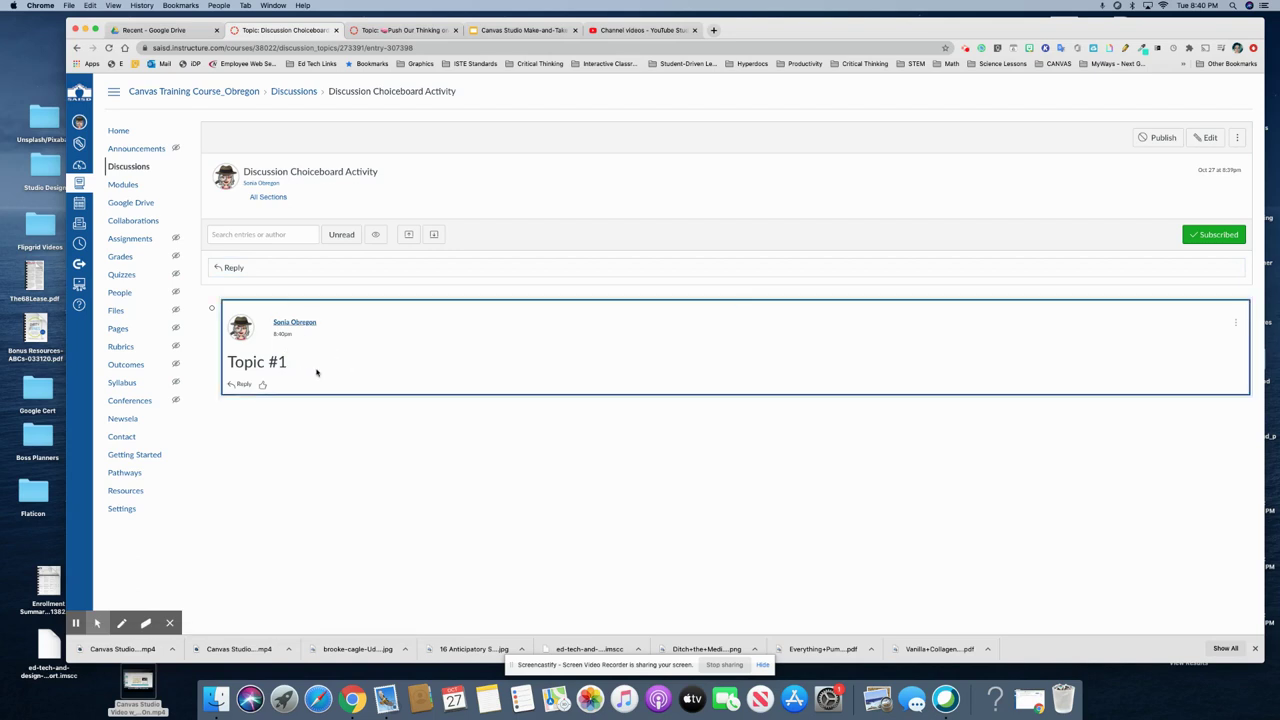
pyautogui.click(234, 266)
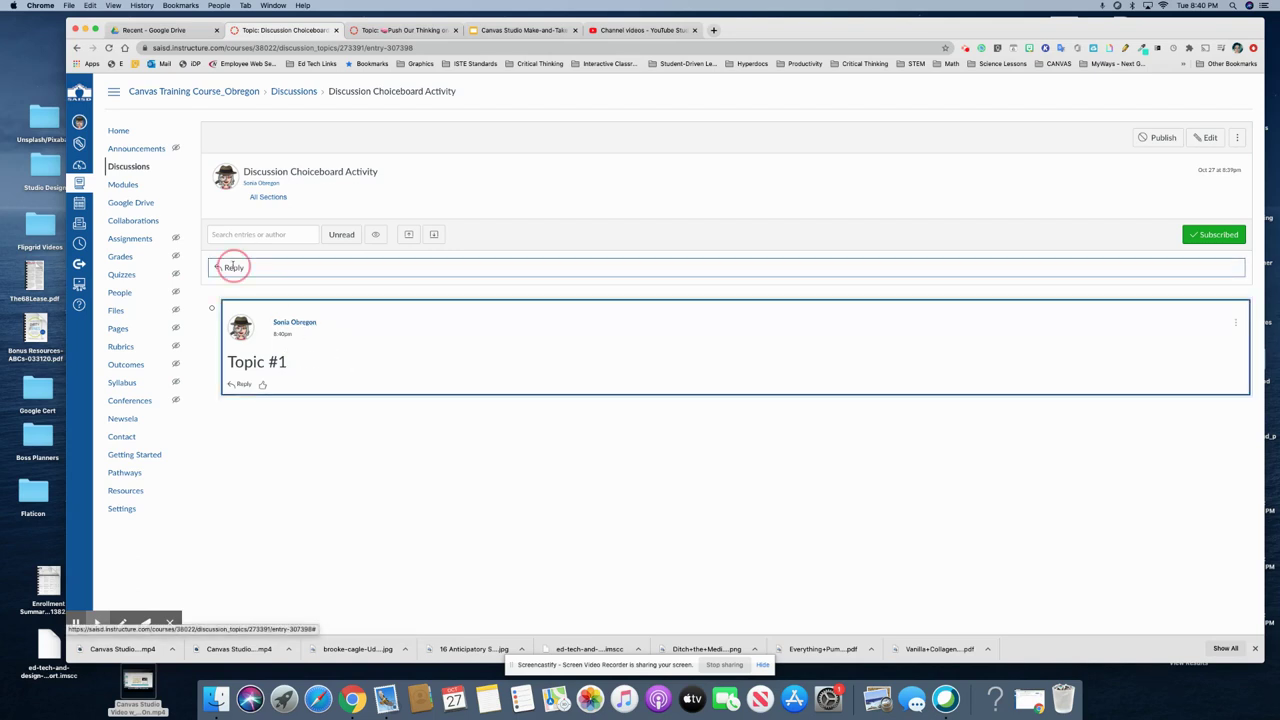
pyautogui.click(241, 325)
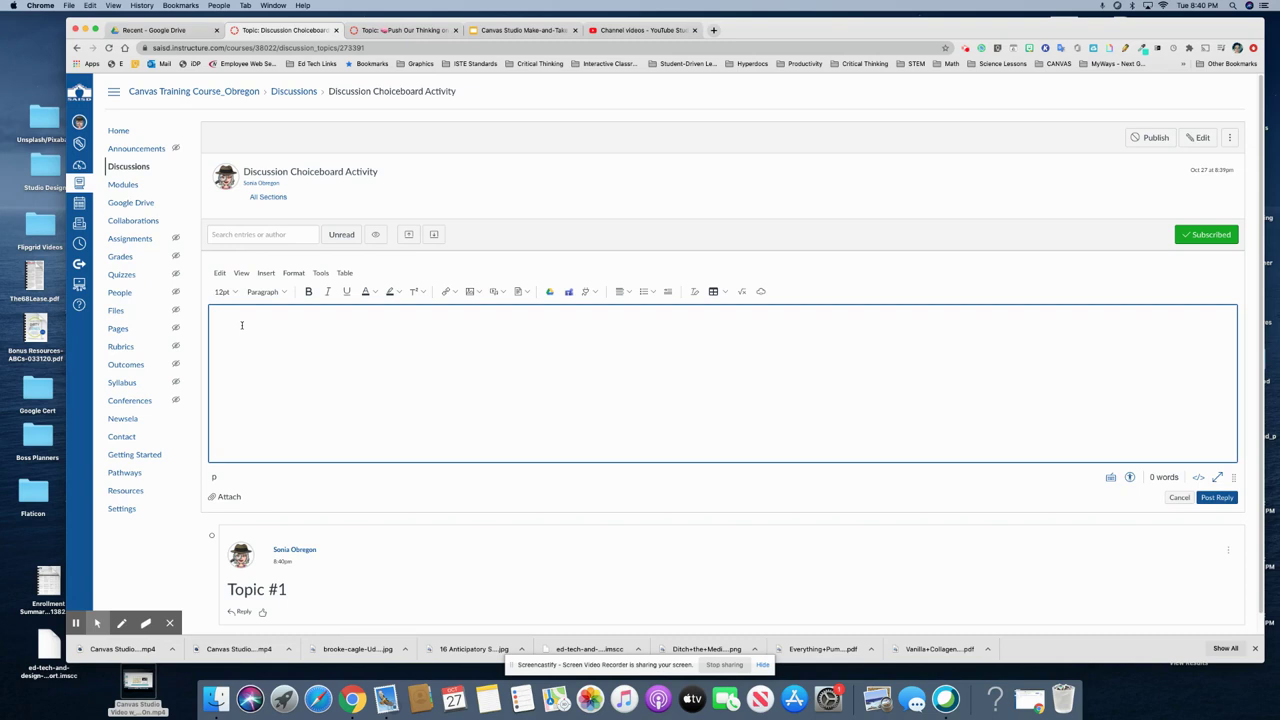
pyautogui.write('Topic #2')
pyautogui.click(222, 291)
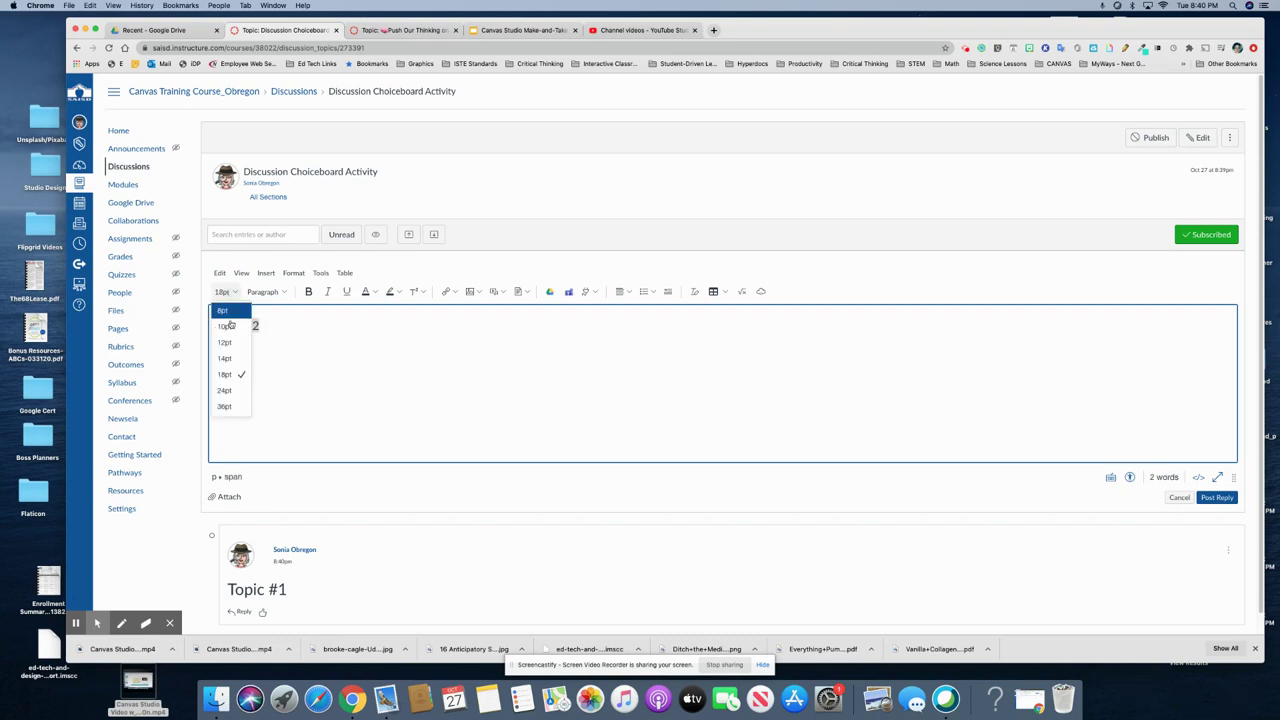
pyautogui.click(226, 391)
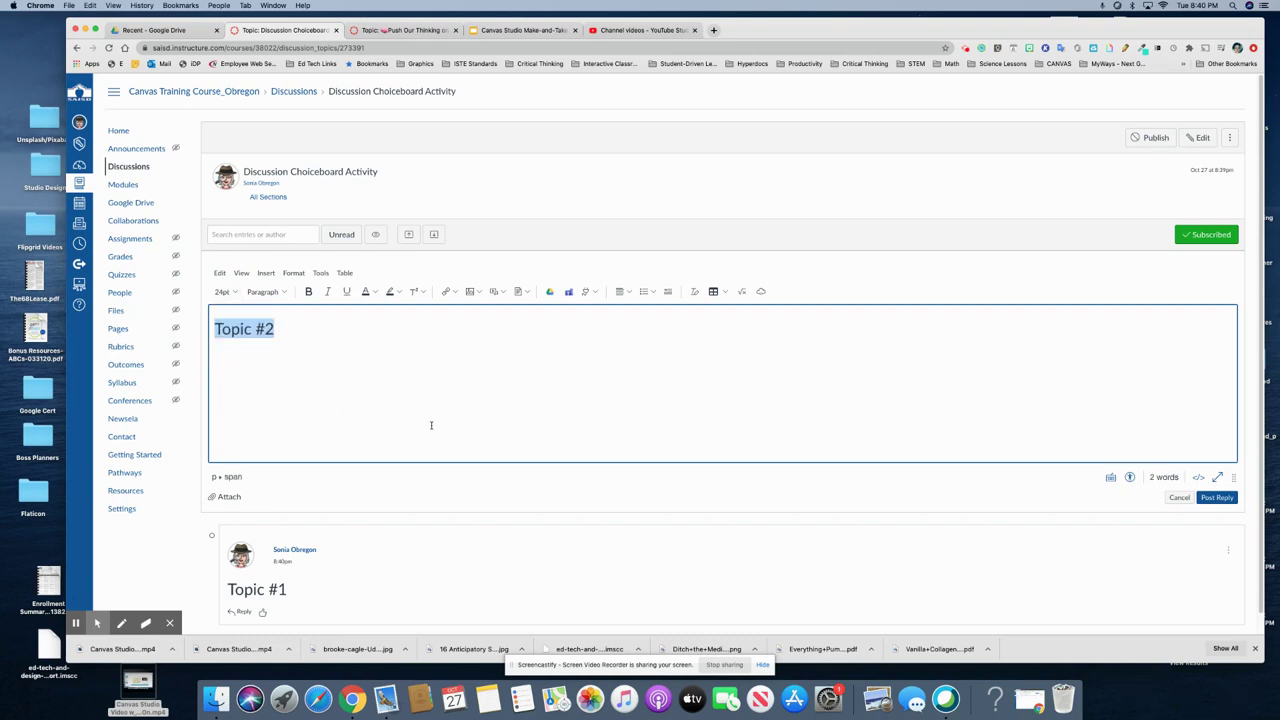
pyautogui.click(1213, 498)
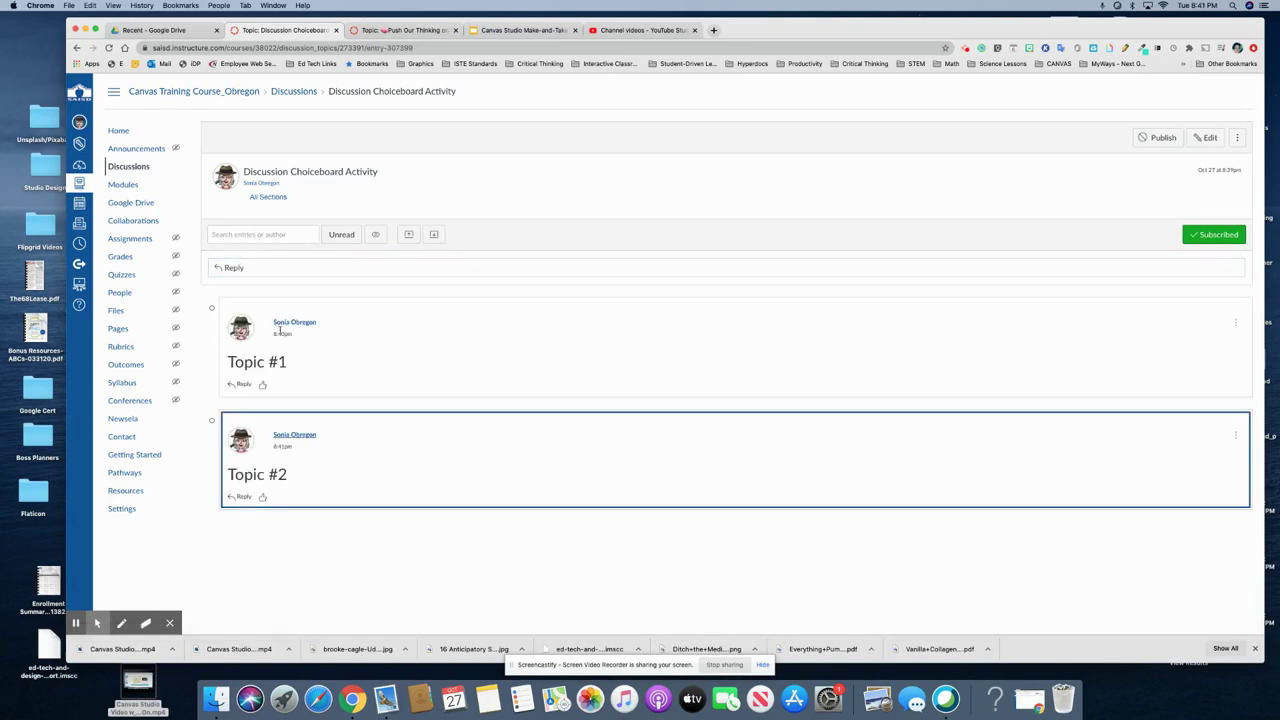
# Step: Post a third reply reading 'Topic #3' in 24pt
pyautogui.click(232, 269)
pyautogui.click(238, 315)
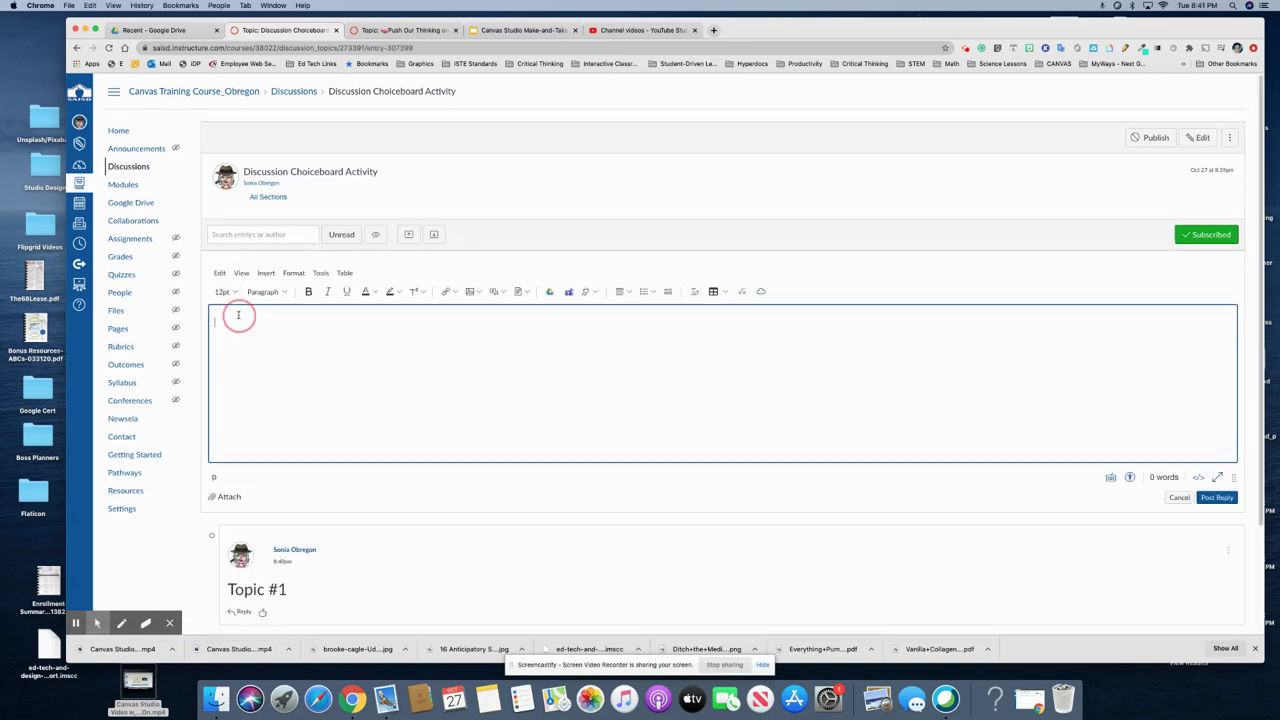
pyautogui.write('Topic #3')
pyautogui.moveTo(251, 322); pyautogui.dragTo(214, 323)
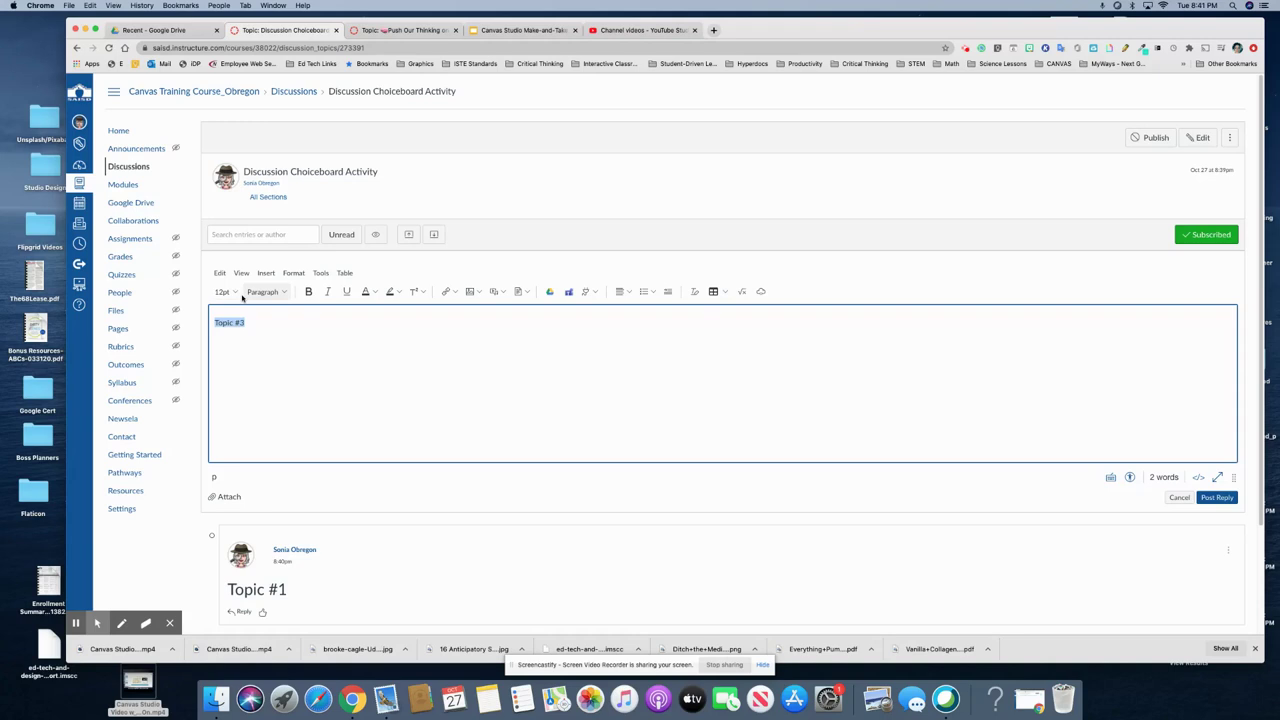
pyautogui.click(224, 291)
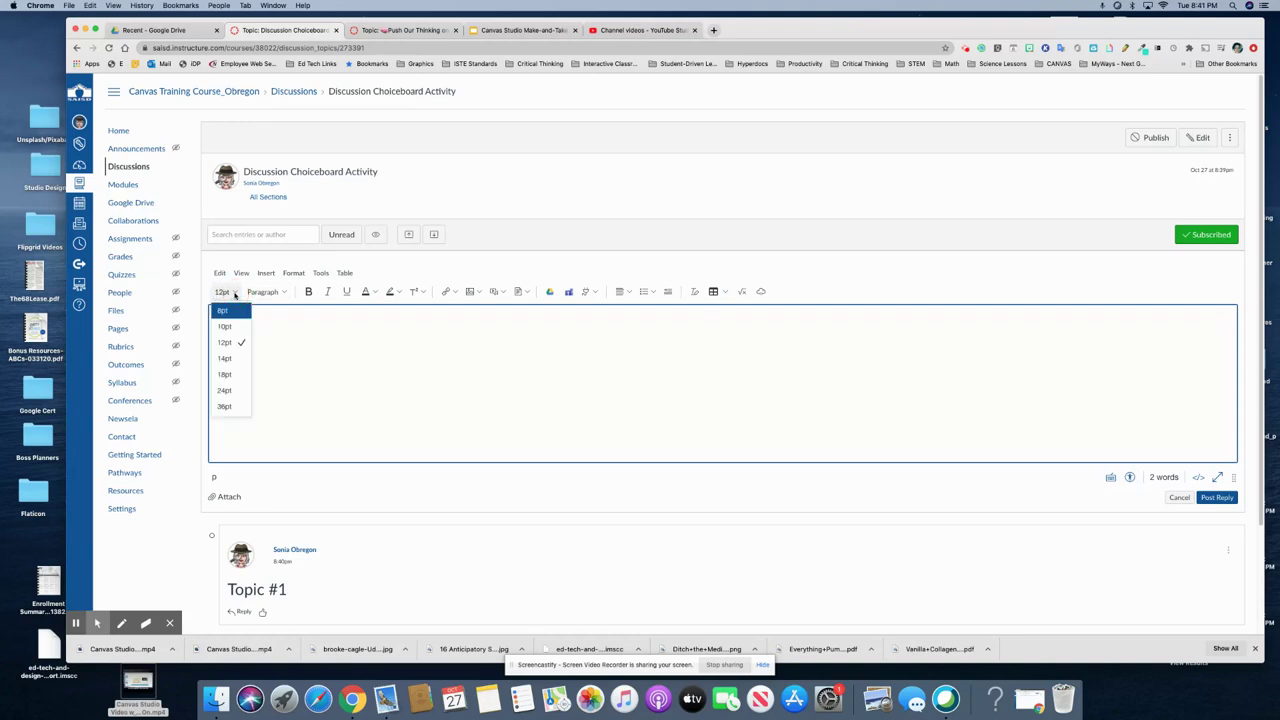
pyautogui.click(224, 391)
pyautogui.click(297, 329)
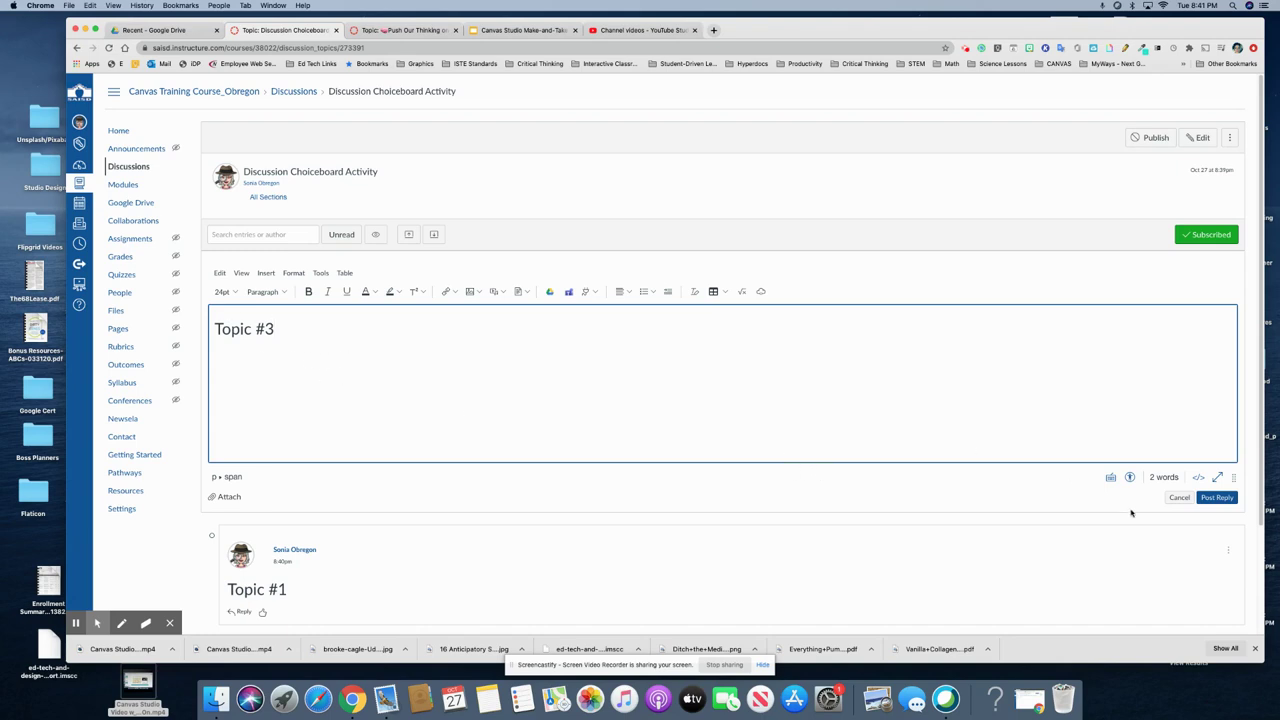
pyautogui.click(1215, 498)
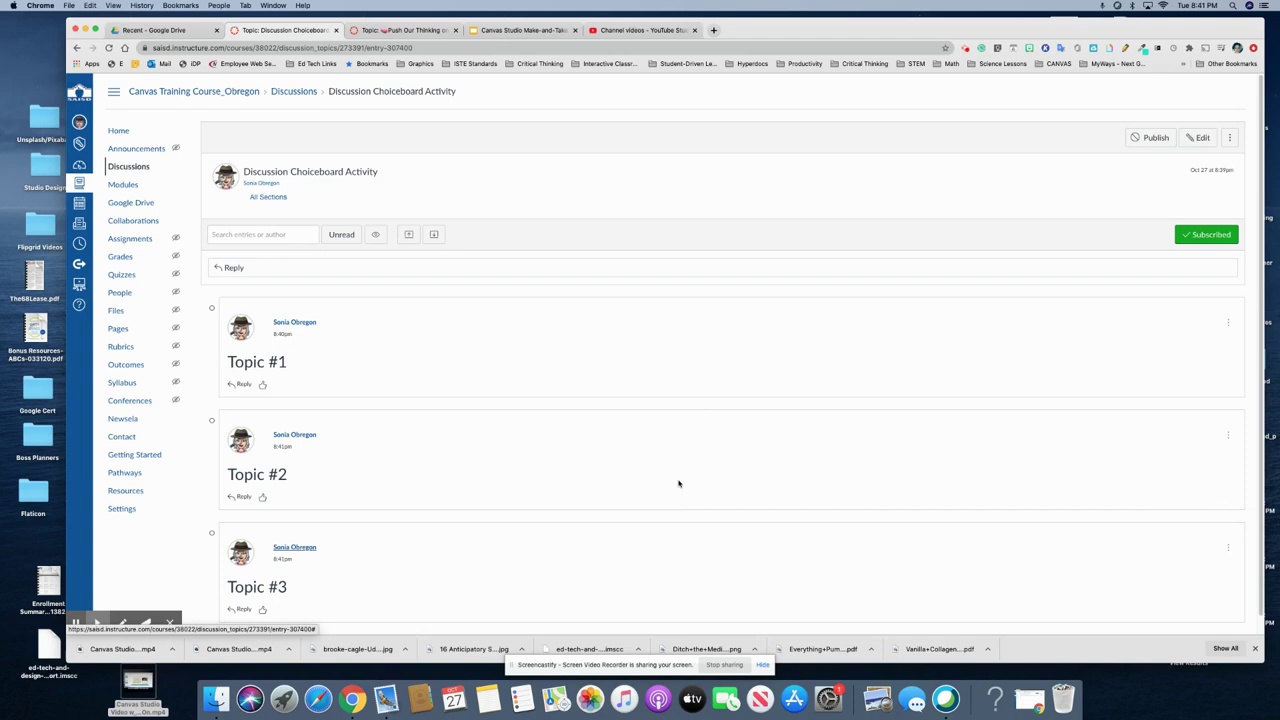